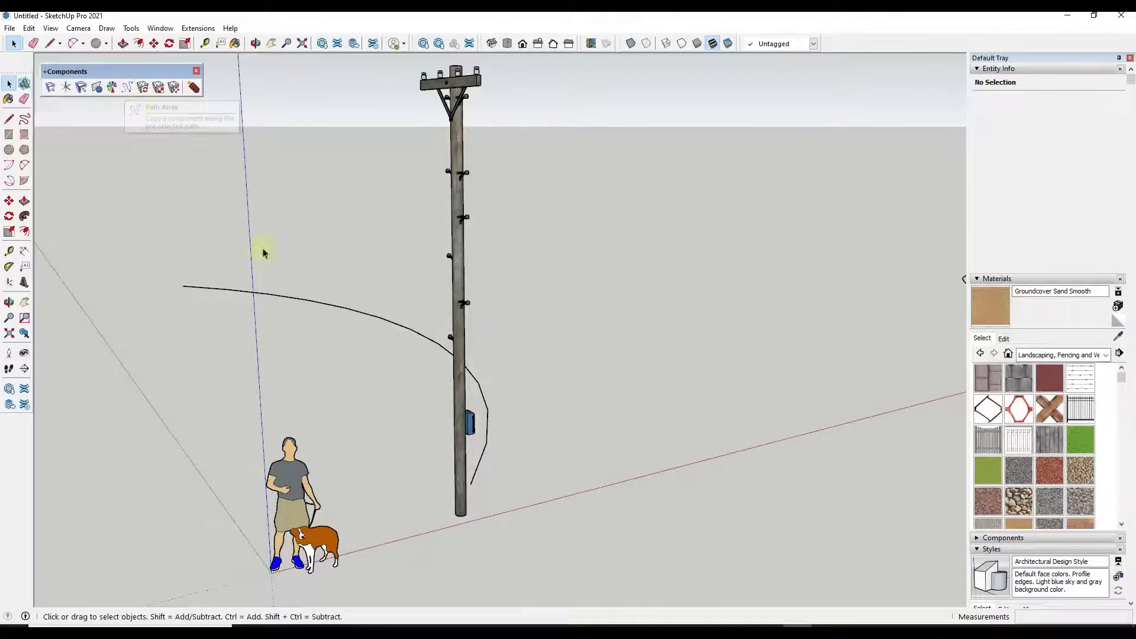
# Dismiss Path Array's missing-path warning, select the 12-segment arc, and launch Path Array on it.
pyautogui.moveTo(535, 385); pyautogui.dragTo(470, 410, button='middle')
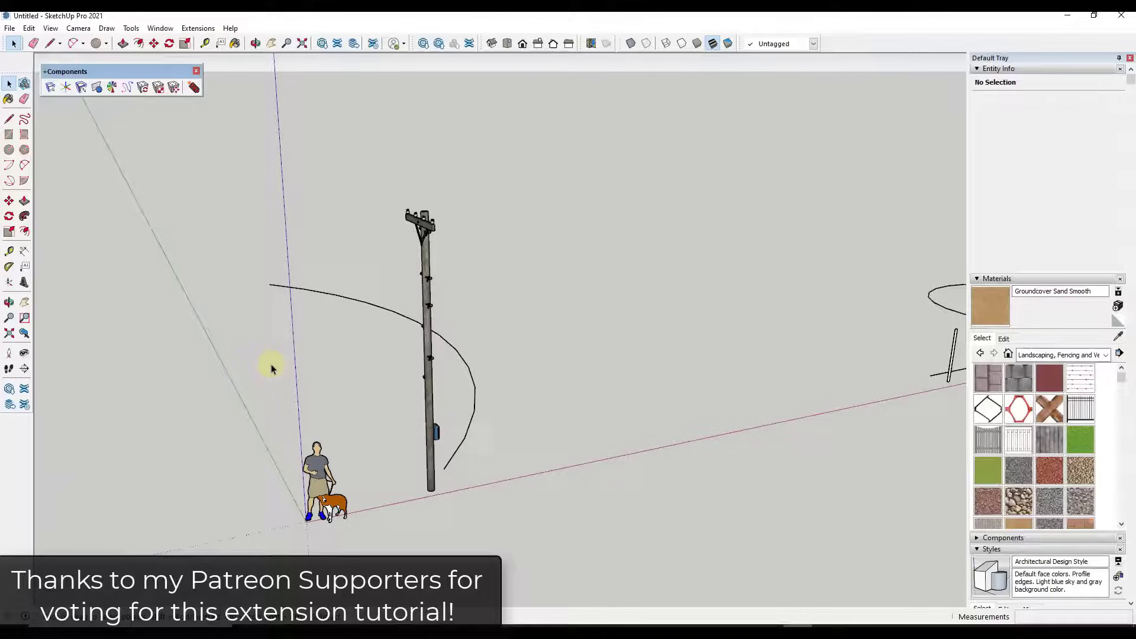
pyautogui.scroll(-2, 319, 381)
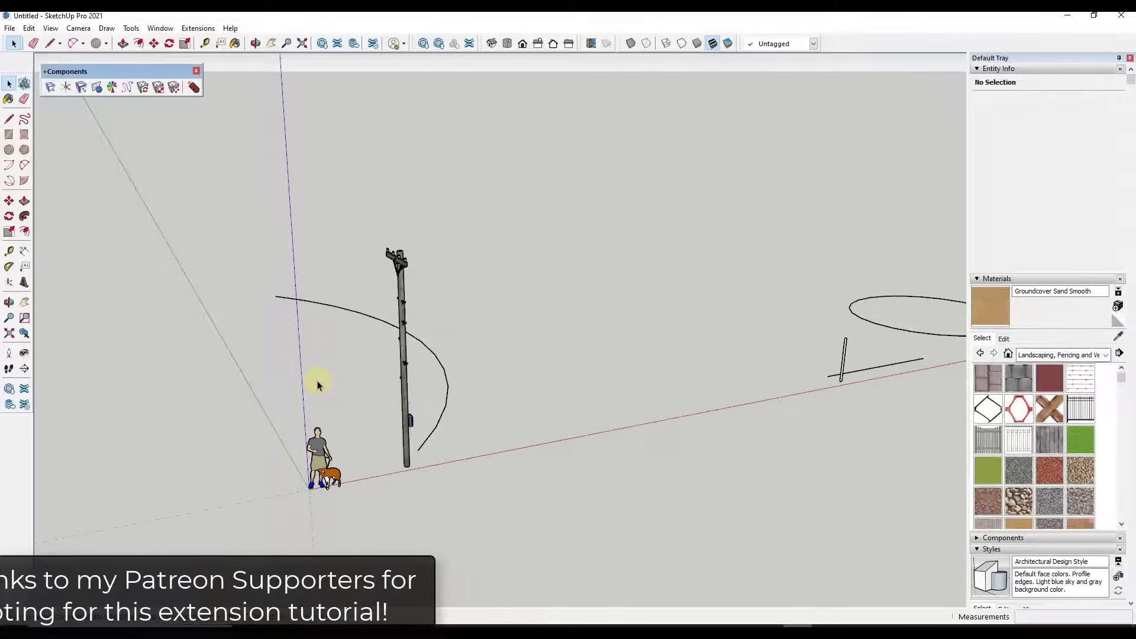
pyautogui.moveTo(398, 356); pyautogui.dragTo(395, 335, button='middle')
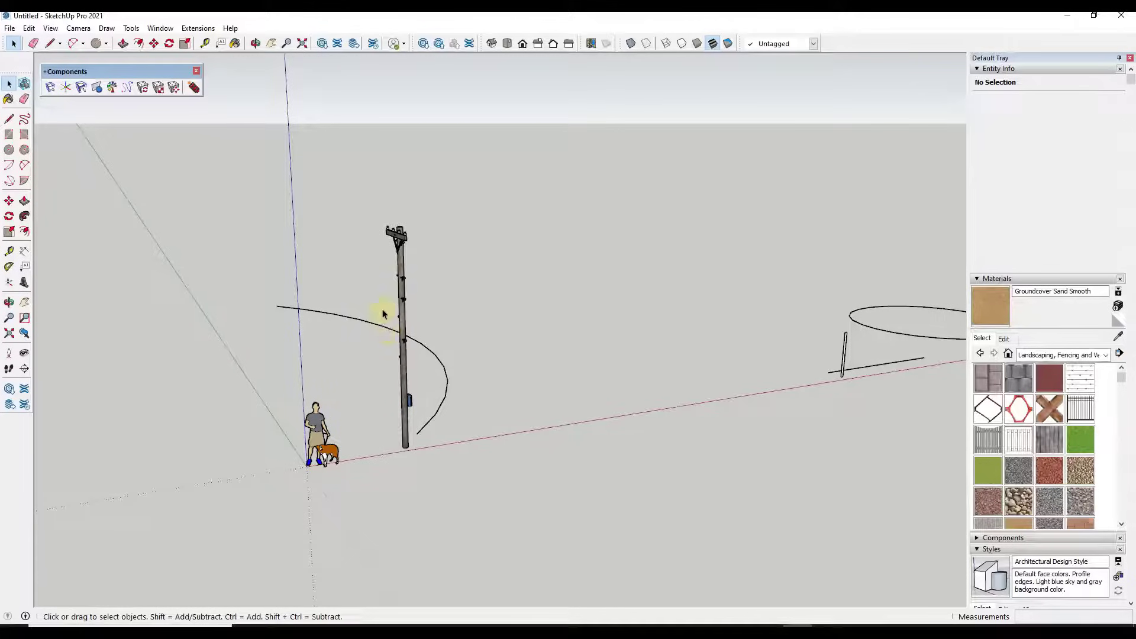
pyautogui.moveTo(446, 400)
pyautogui.mouseDown(button='middle')
pyautogui.moveTo(460, 389)
pyautogui.moveTo(426, 401)
pyautogui.mouseUp(button='middle')
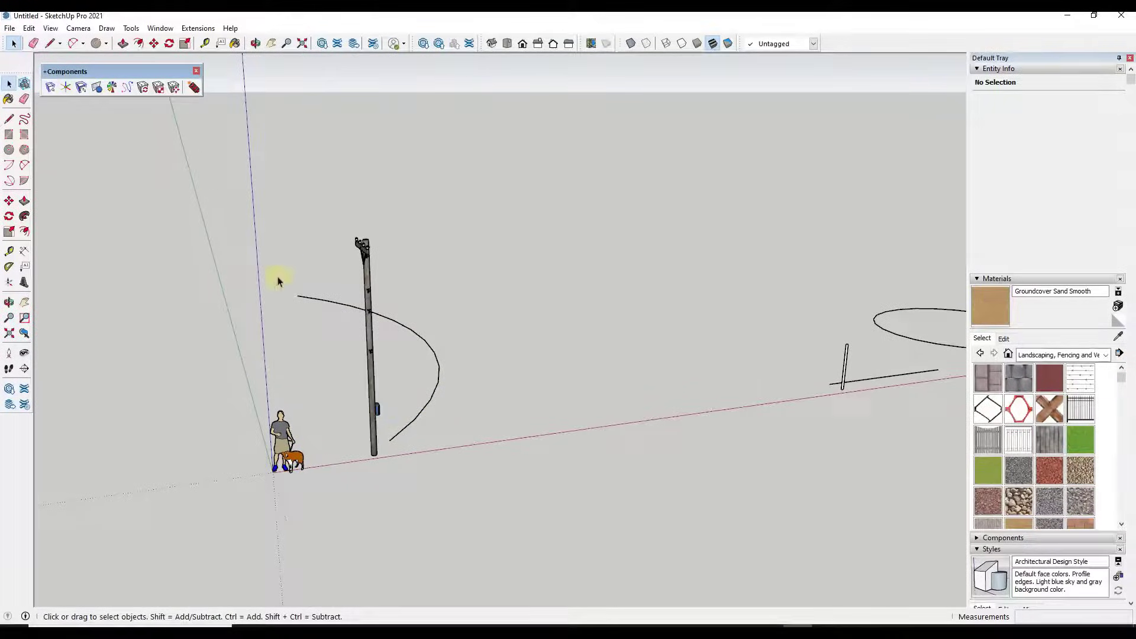
pyautogui.click(122, 89)
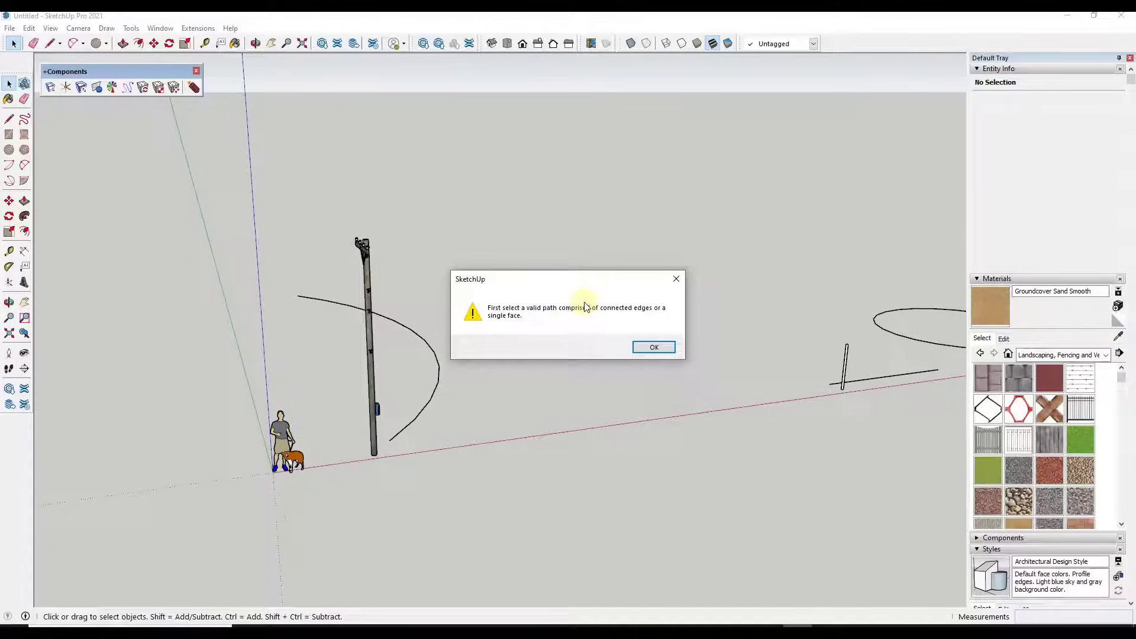
pyautogui.click(656, 349)
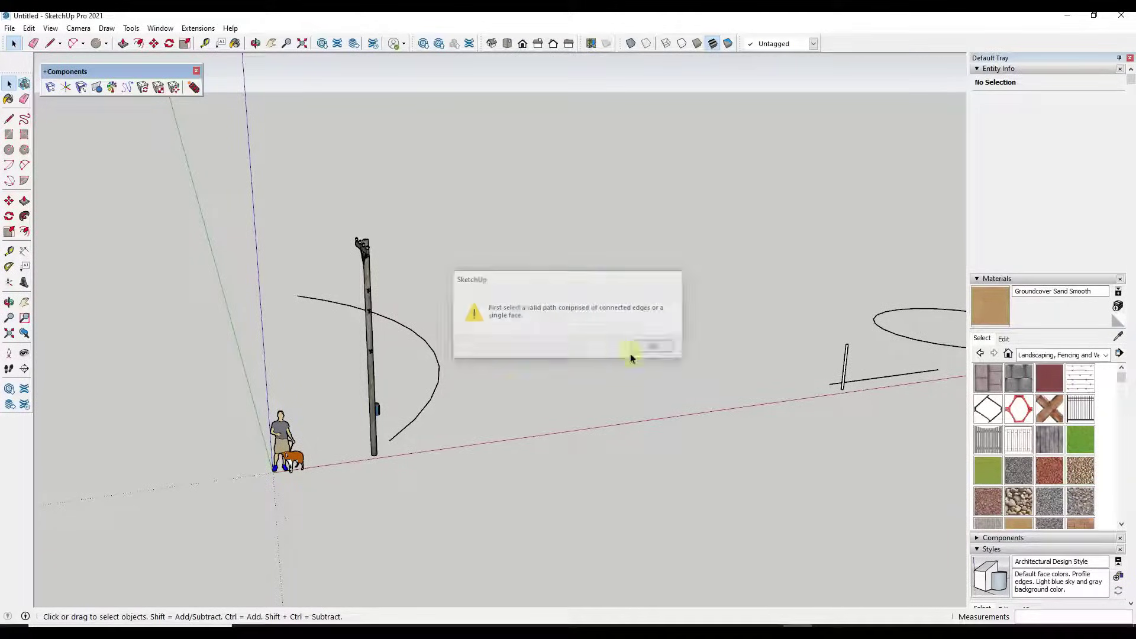
pyautogui.click(437, 387)
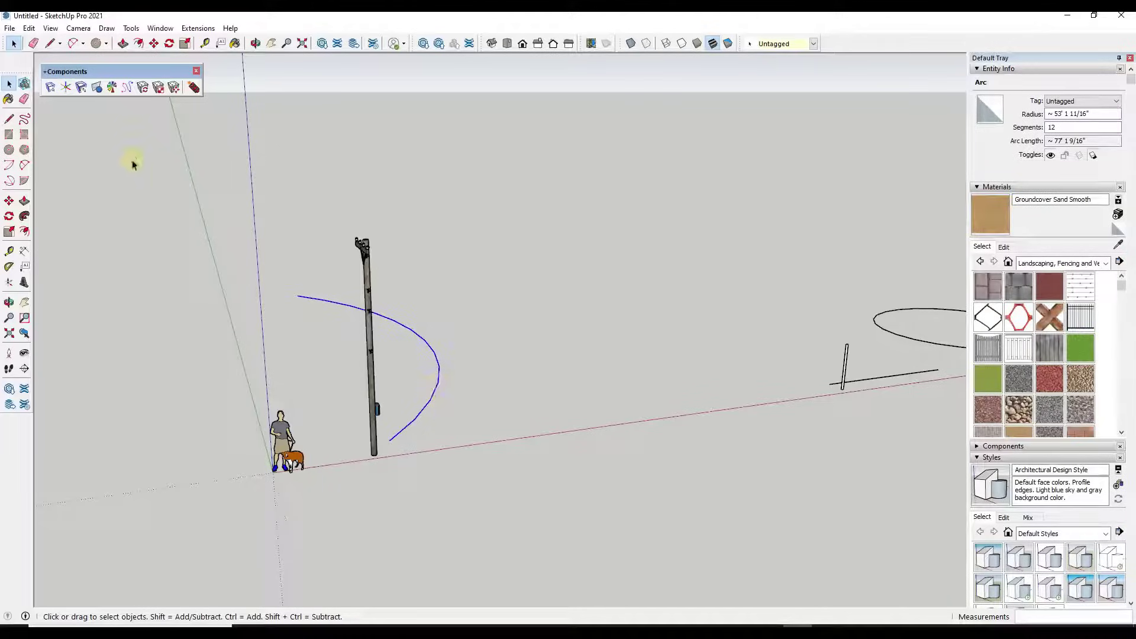
pyautogui.click(127, 87)
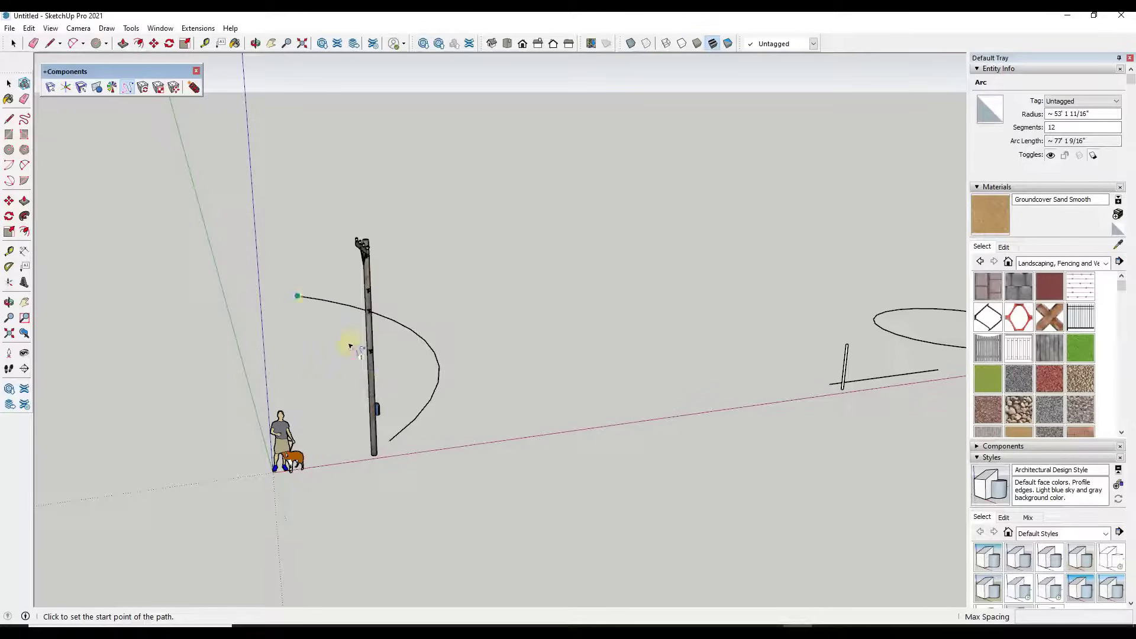
# Start the path at the arc's lower endpoint and pick the telegraph pole as the component.
pyautogui.click(390, 442)
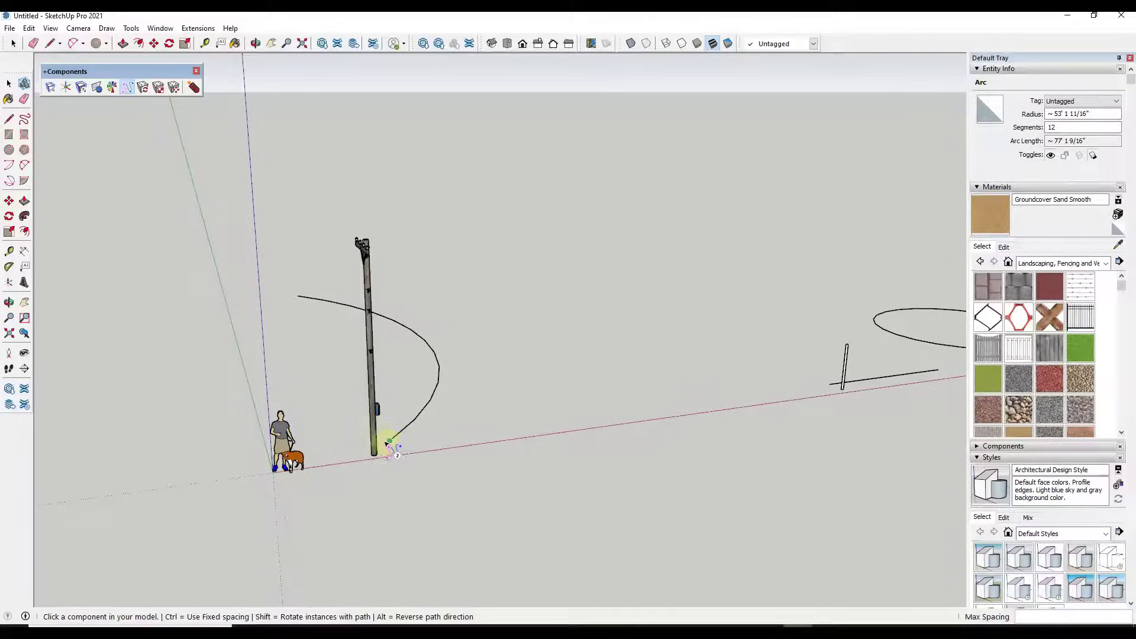
pyautogui.scroll(2, 388, 444)
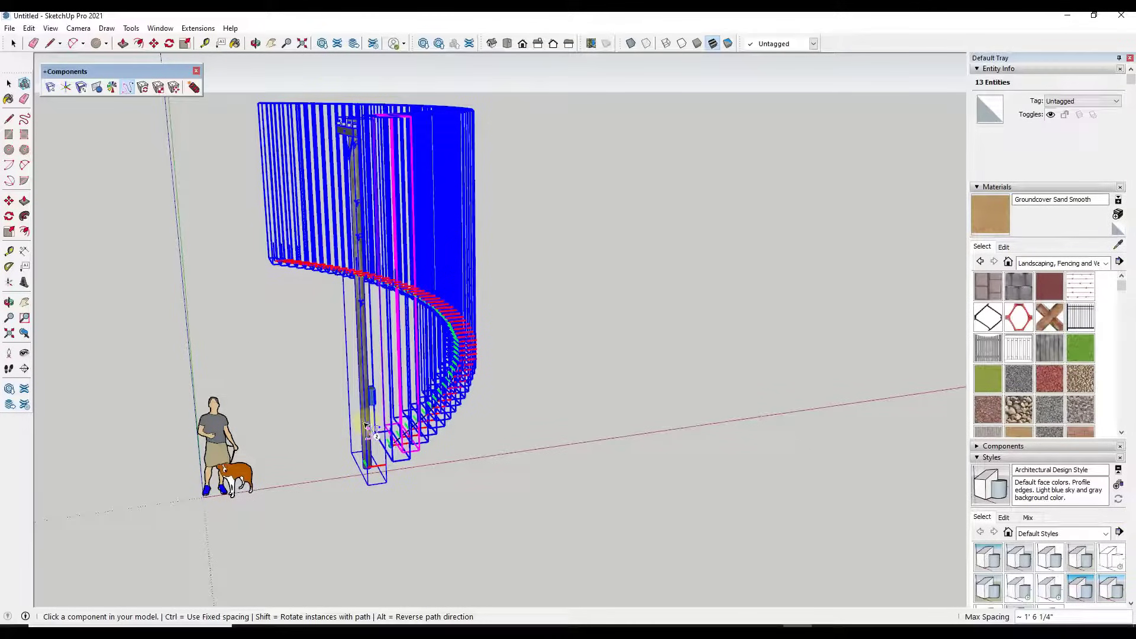
pyautogui.click(365, 426)
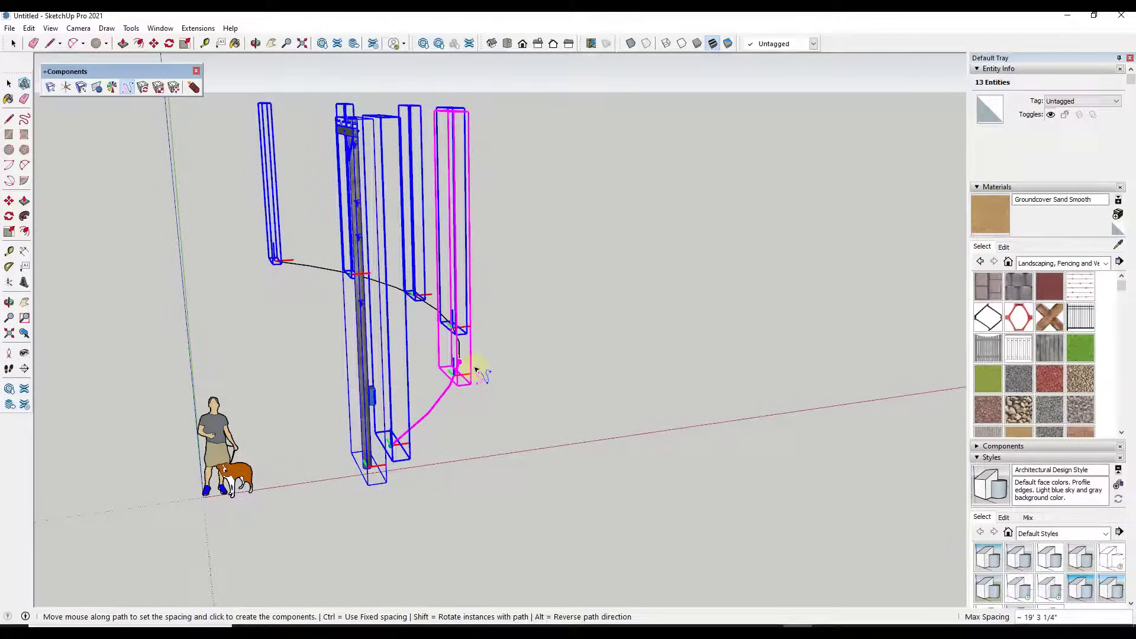
# Create the pole copies, then undo them and reselect the lone telegraph pole.
pyautogui.click(476, 370)
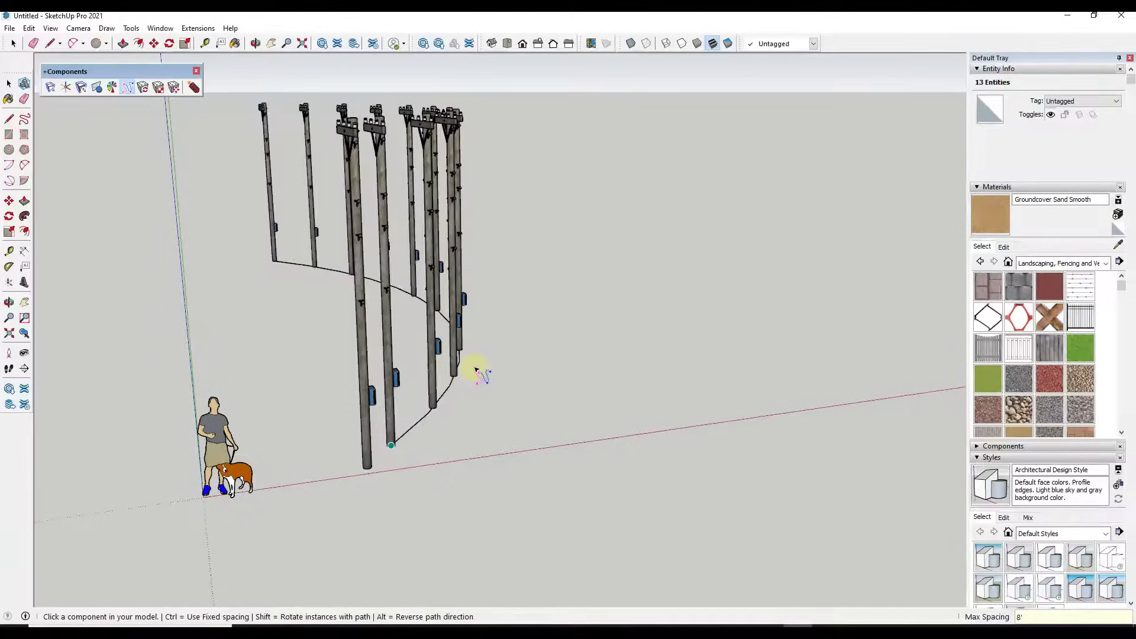
pyautogui.moveTo(471, 364); pyautogui.dragTo(450, 331, button='middle')
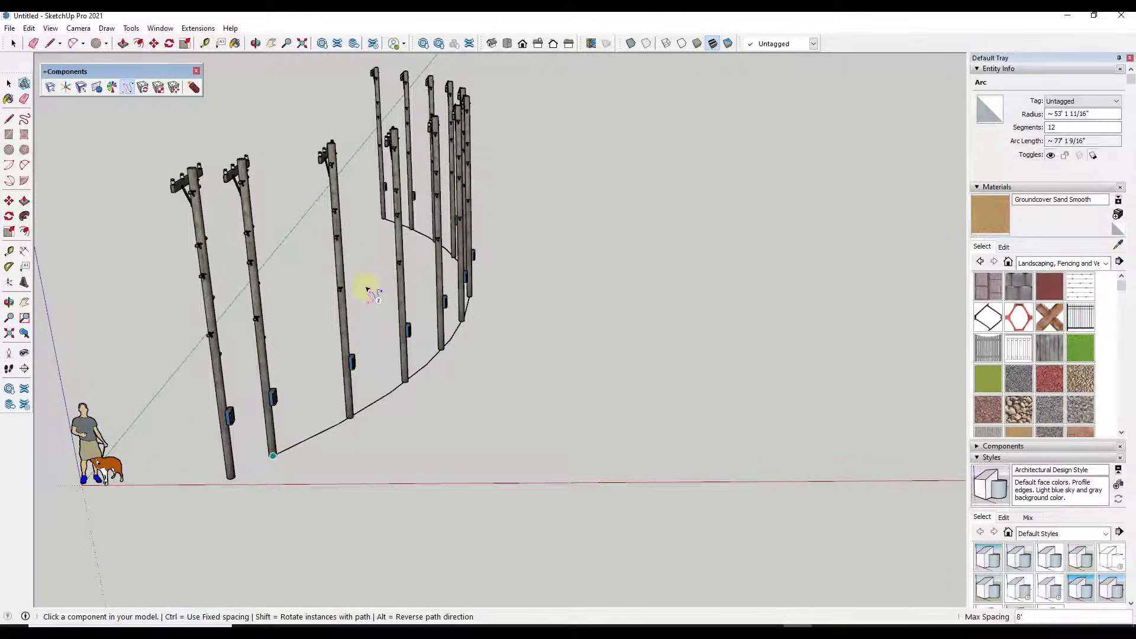
pyautogui.press('space')
pyautogui.hotkey('ctrl', 'z')
pyautogui.moveTo(381, 304); pyautogui.dragTo(331, 392, button='middle')
pyautogui.click(303, 369)
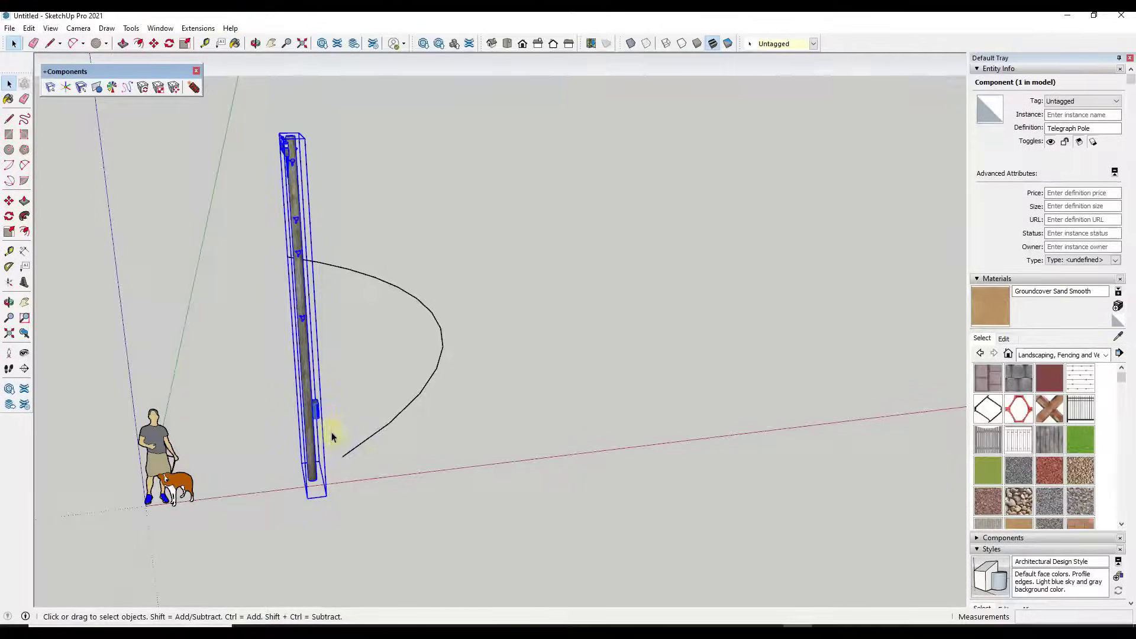
# Rerun Path Array on the arc from its lower end with the pole, switching to fixed 8' spacing.
pyautogui.moveTo(329, 436); pyautogui.dragTo(358, 431, button='middle')
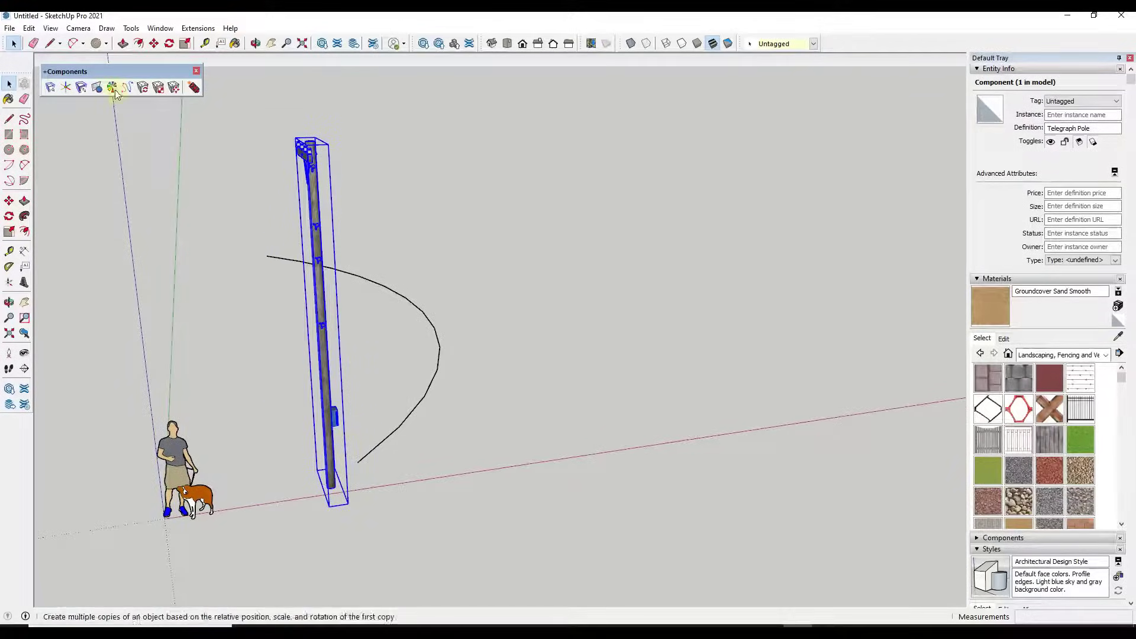
pyautogui.moveTo(398, 392); pyautogui.dragTo(453, 432)
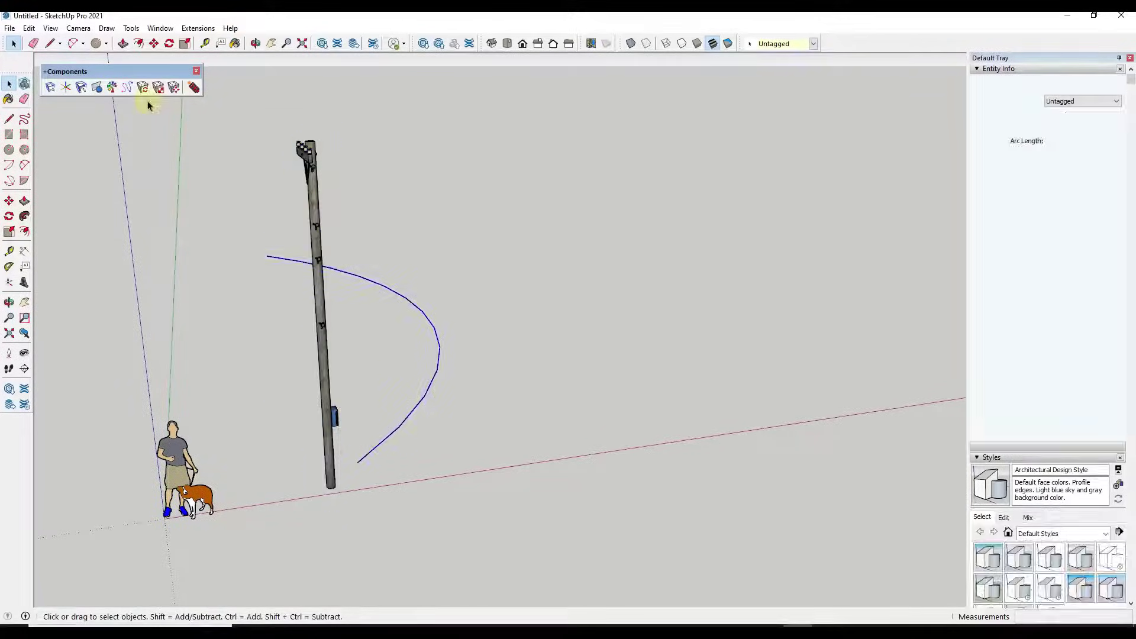
pyautogui.click(128, 87)
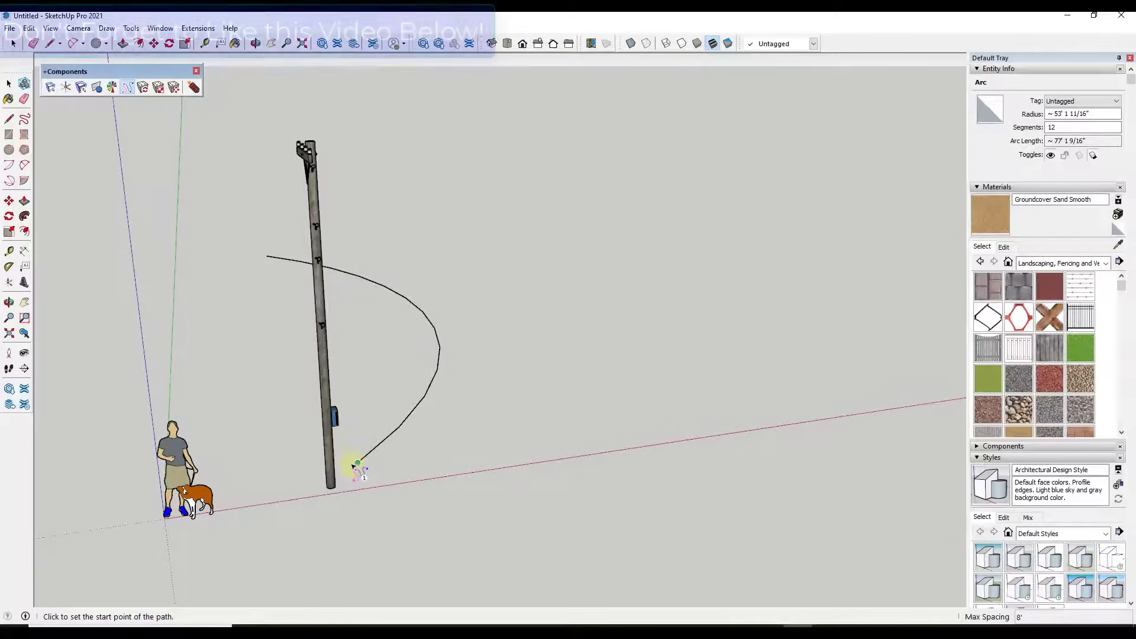
pyautogui.click(357, 462)
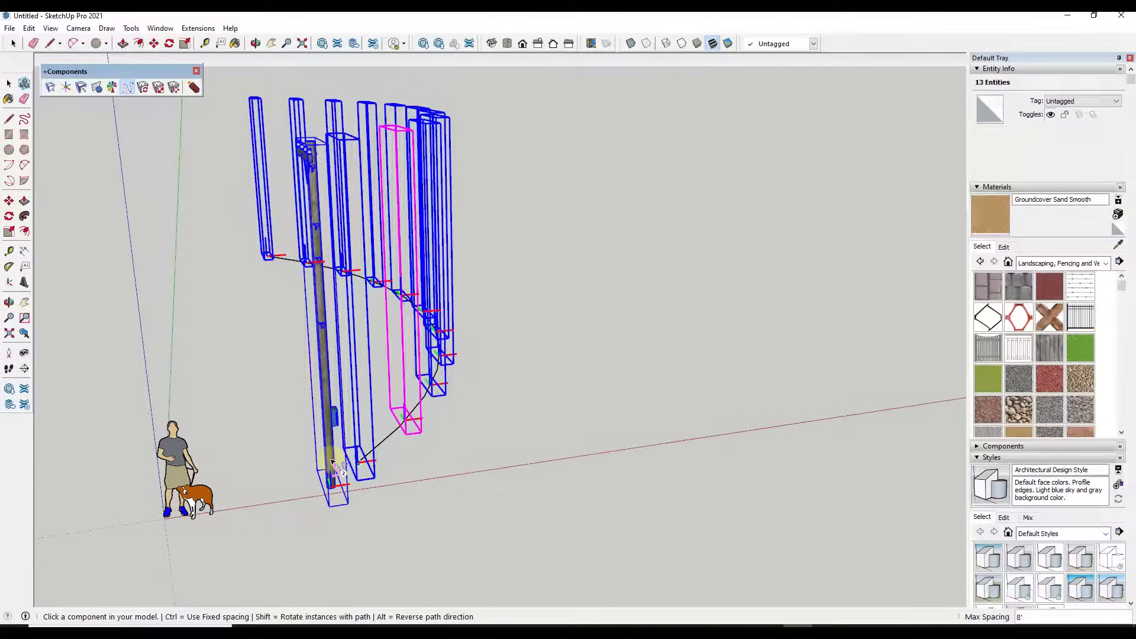
pyautogui.click(416, 393)
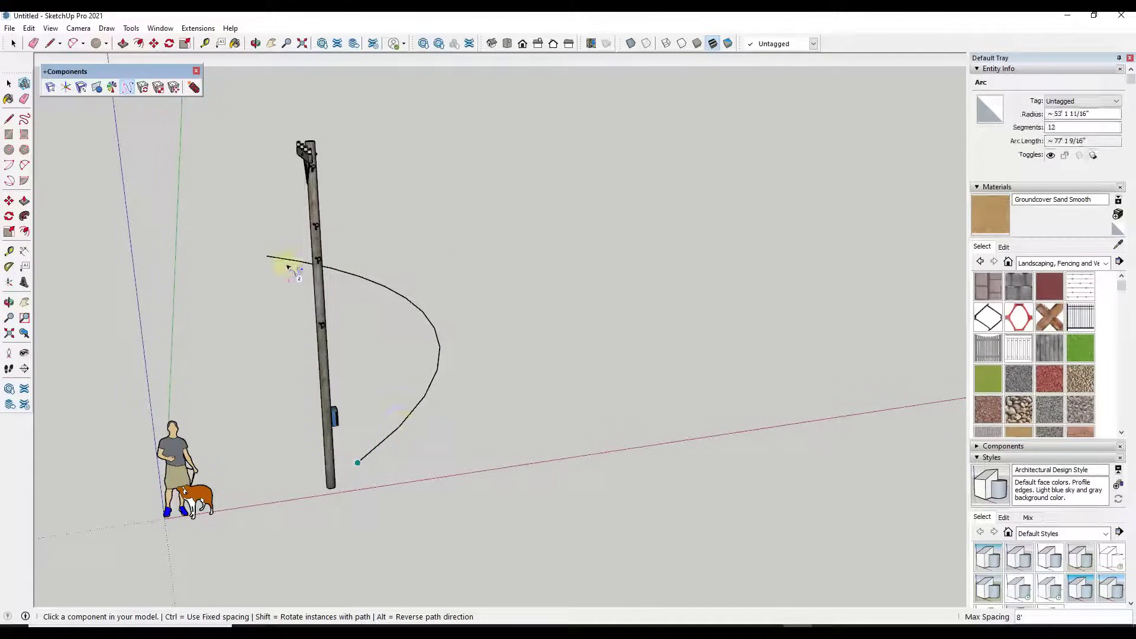
pyautogui.click(320, 300)
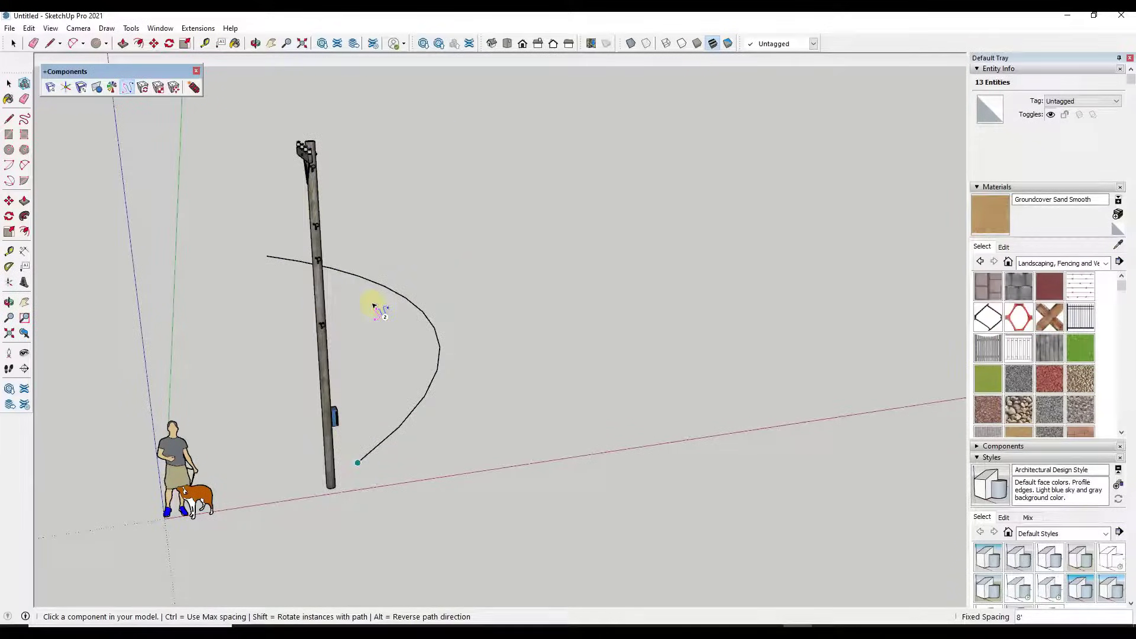
# Re-pick the arc and pole, enter a spacing of 2, and make copies rotate with the path.
pyautogui.click(365, 283)
pyautogui.click(316, 275)
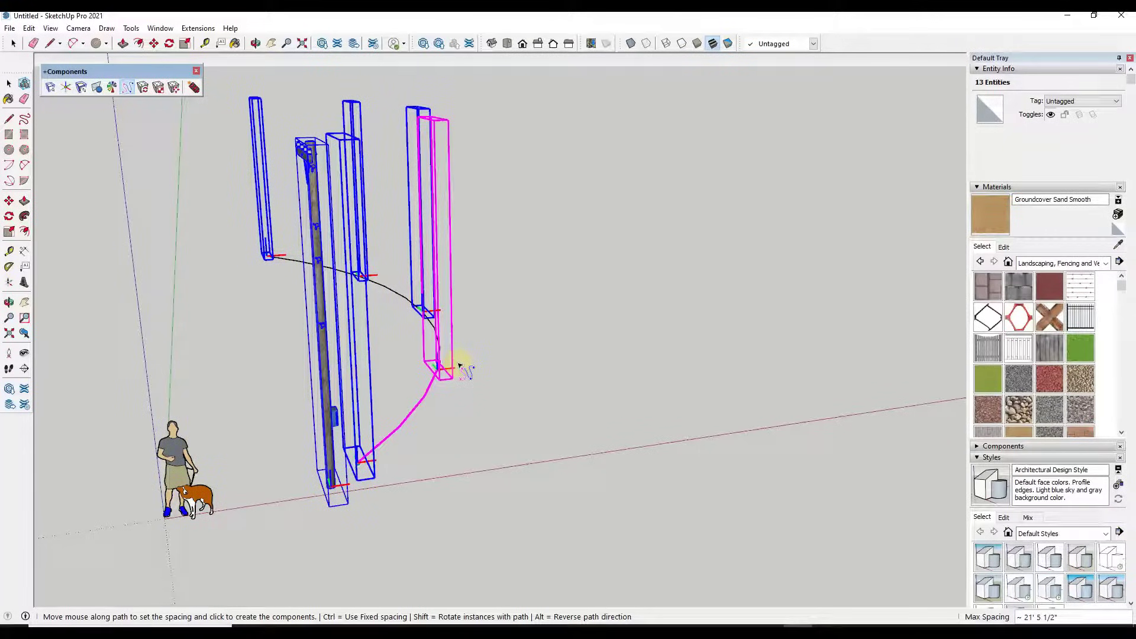
pyautogui.write('2')
pyautogui.press('Return')
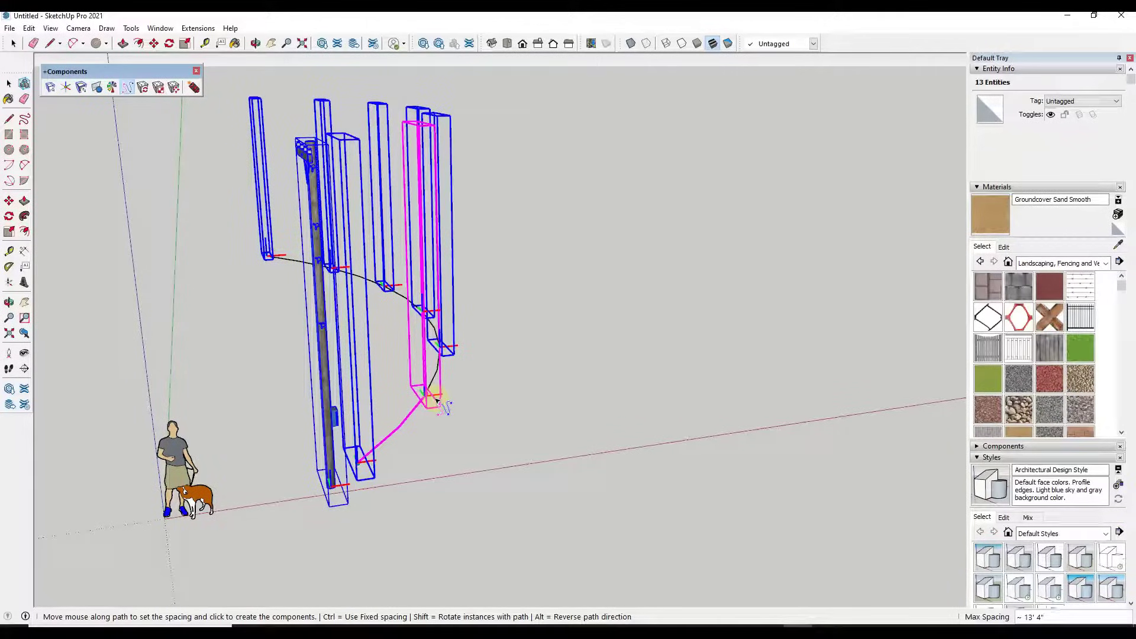
pyautogui.press('shift')
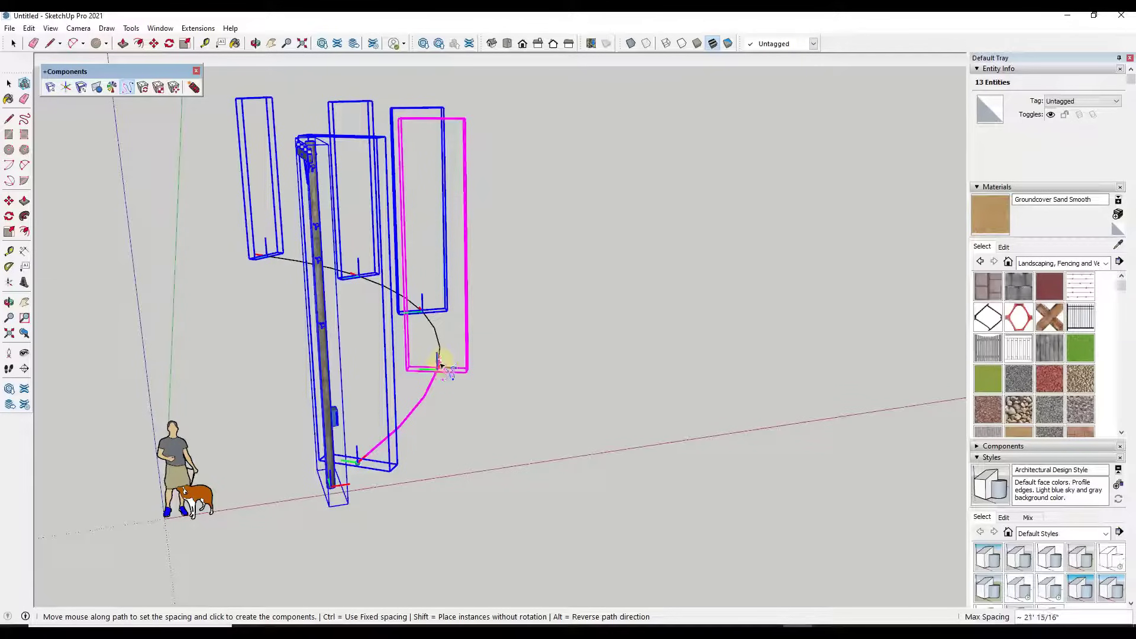
# Place the rotated pole copies along the arc and inspect the row.
pyautogui.click(441, 367)
pyautogui.moveTo(436, 363); pyautogui.dragTo(198, 386, button='middle')
pyautogui.scroll(5, 480, 504)
pyautogui.scroll(3, 183, 254)
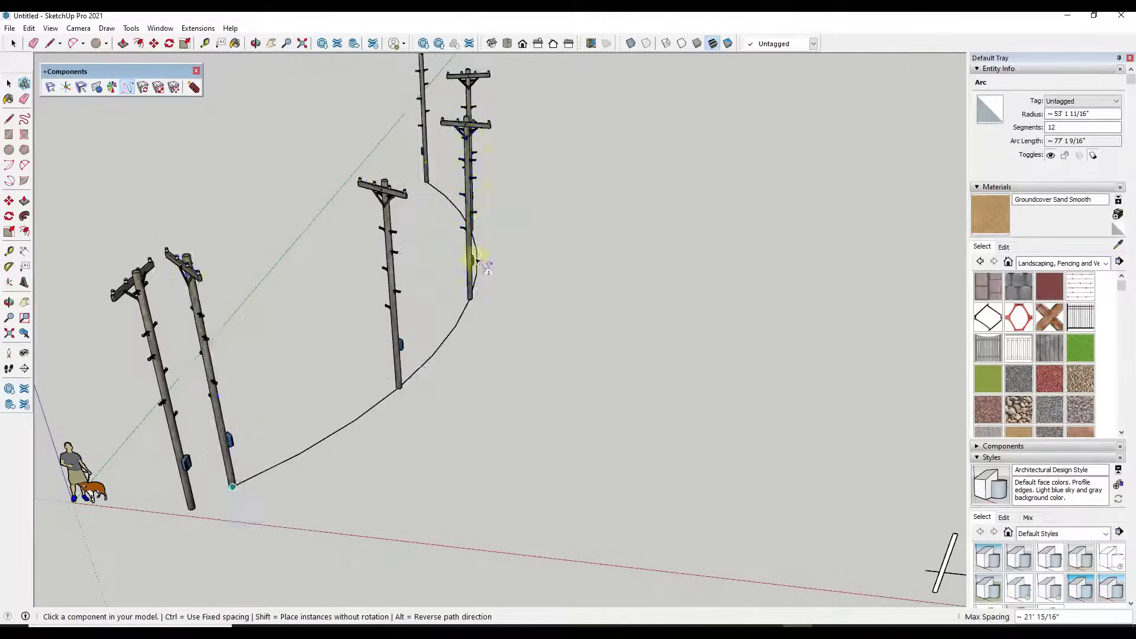
pyautogui.moveTo(478, 261); pyautogui.dragTo(533, 331, button='middle')
pyautogui.scroll(-3, 651, 307)
pyautogui.scroll(3, 436, 399)
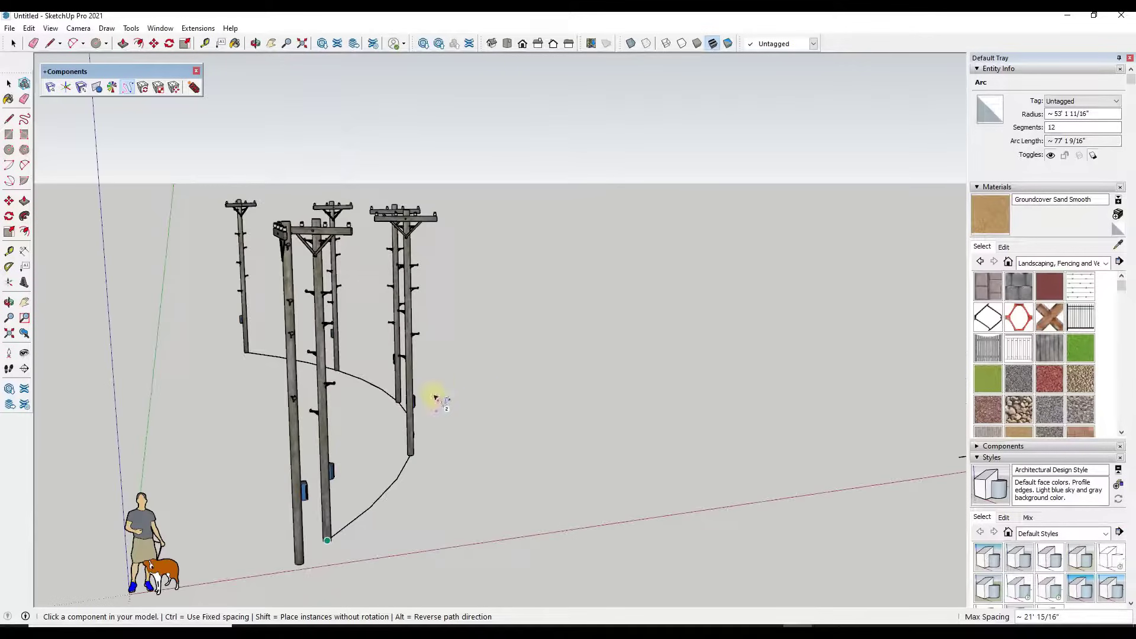
# Exit the path copy and draw the first two-point arc on the ground.
pyautogui.press('space')
pyautogui.scroll(-2, 474, 417)
pyautogui.scroll(2, 624, 441)
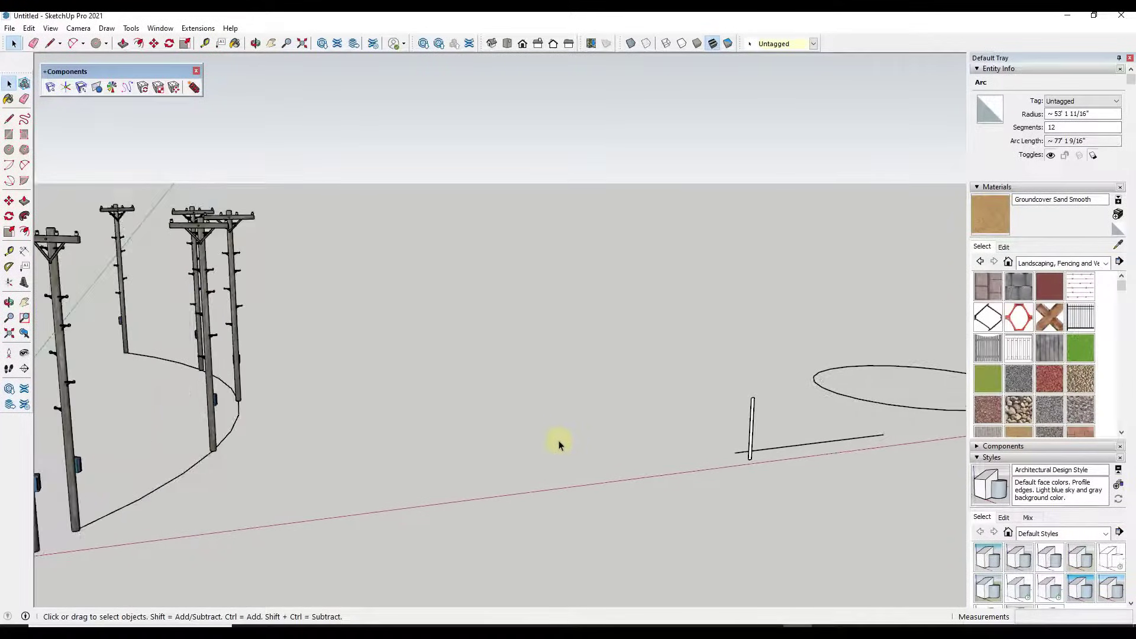
pyautogui.scroll(1, 558, 441)
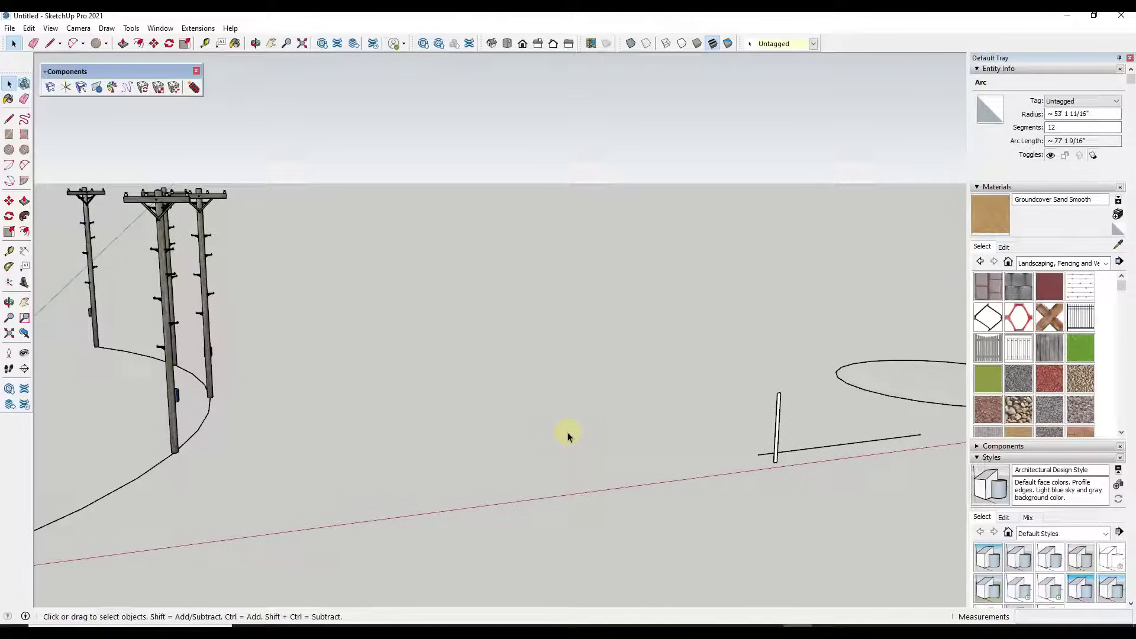
pyautogui.moveTo(525, 446); pyautogui.dragTo(497, 429, button='middle')
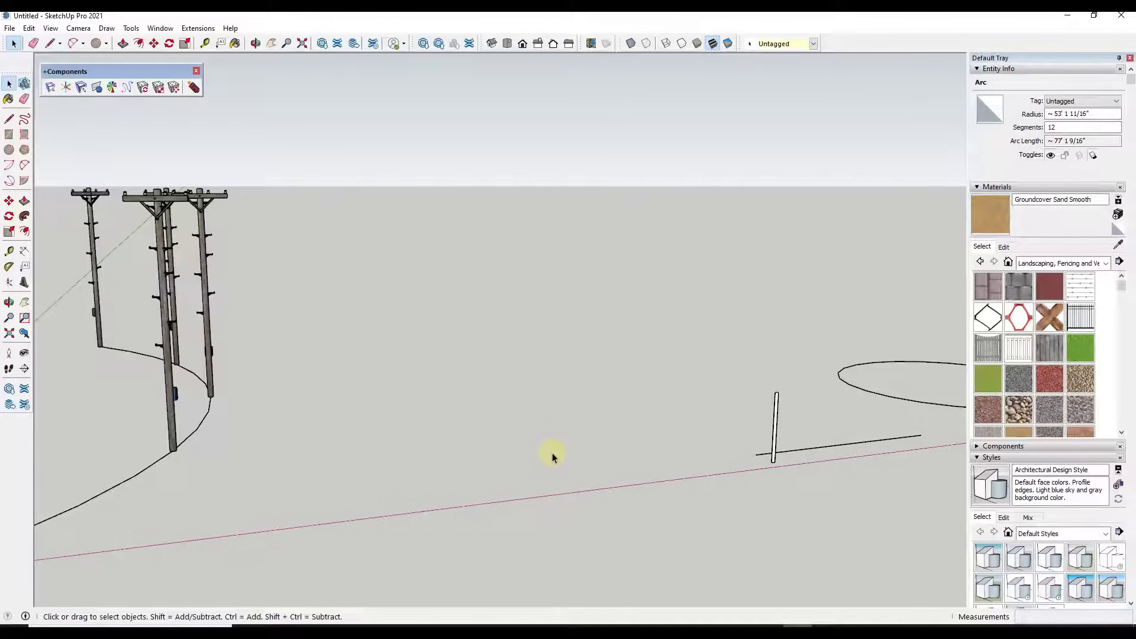
pyautogui.press('a')
pyautogui.click(541, 469)
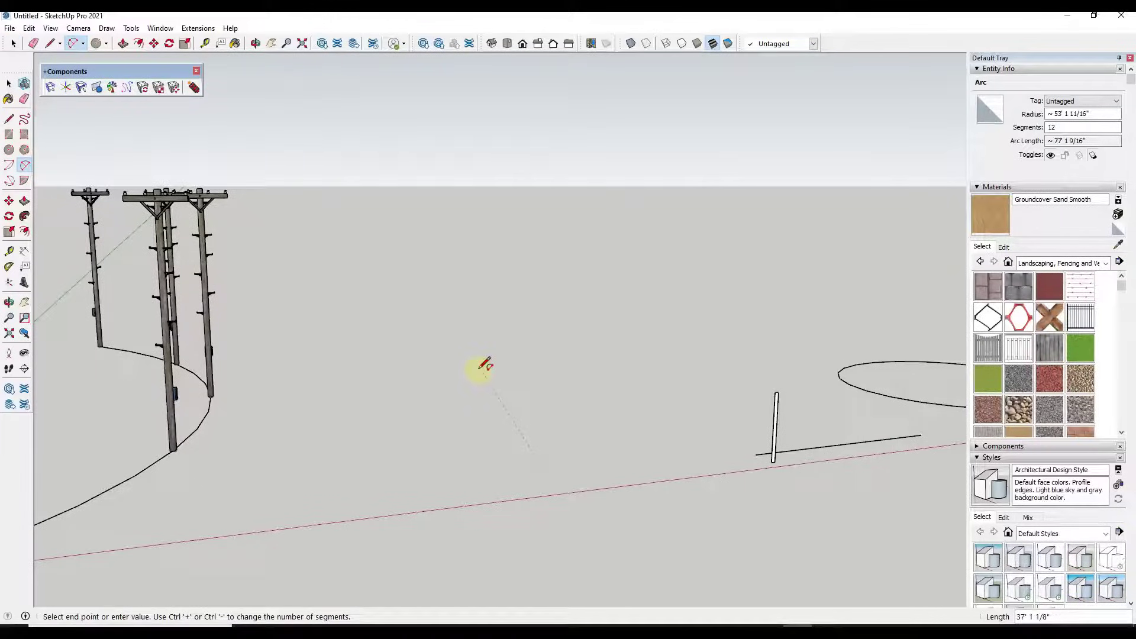
pyautogui.click(426, 376)
pyautogui.click(510, 393)
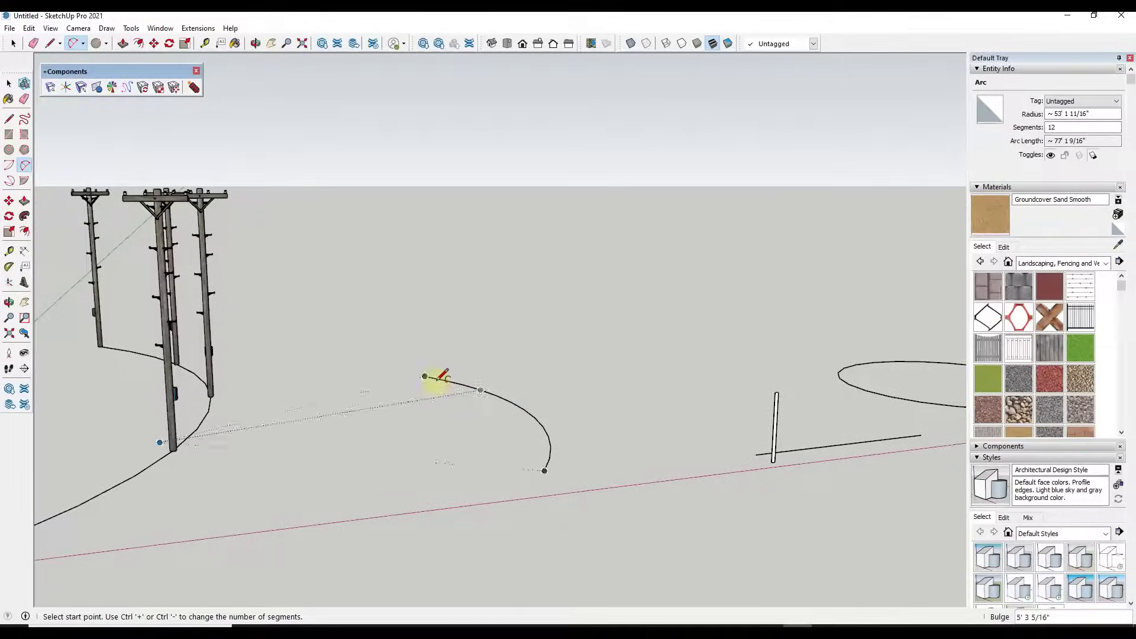
# Chain two tangent arcs onto it to form the S-shaped curve, then check it from above and the side.
pyautogui.click(426, 376)
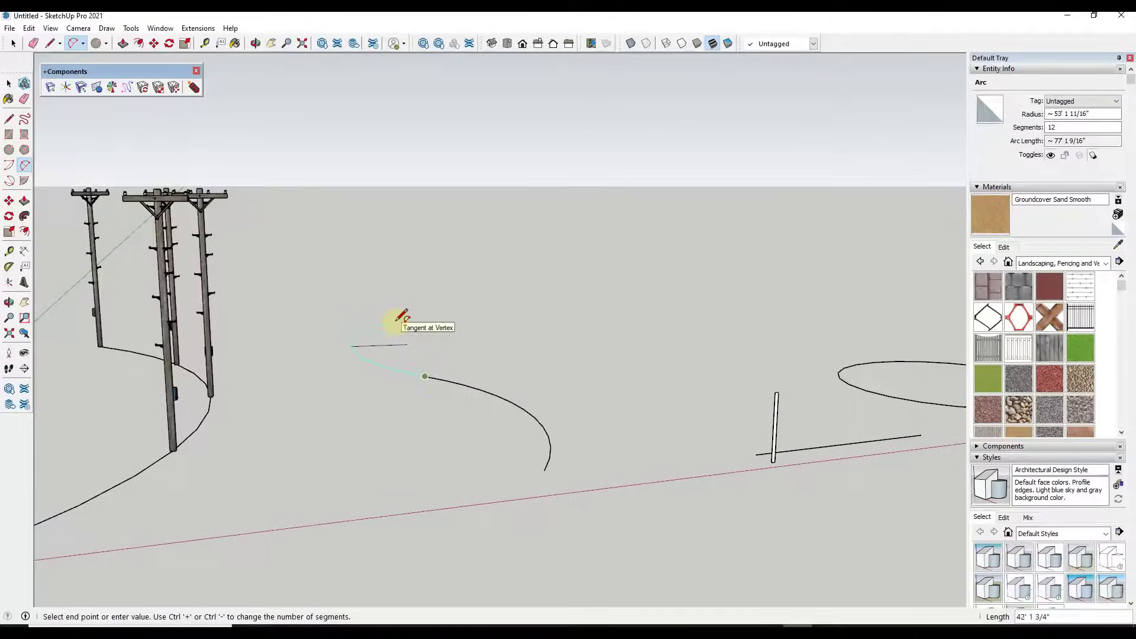
pyautogui.doubleClick(395, 321)
pyautogui.click(395, 322)
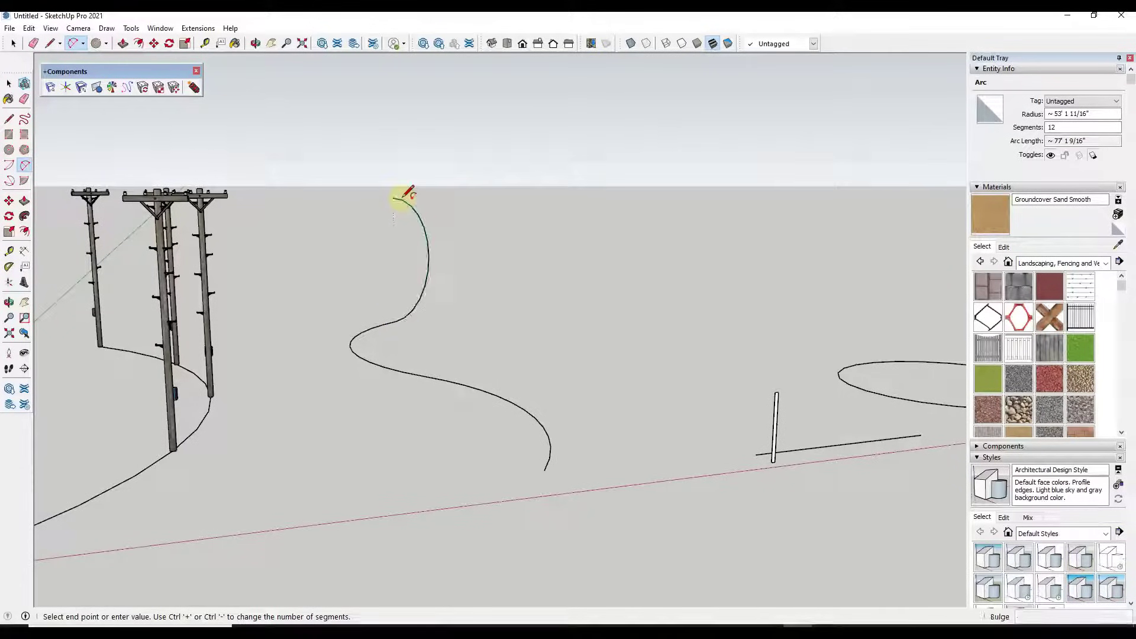
pyautogui.doubleClick(393, 198)
pyautogui.click(393, 199)
pyautogui.moveTo(516, 207); pyautogui.dragTo(528, 418, button='middle')
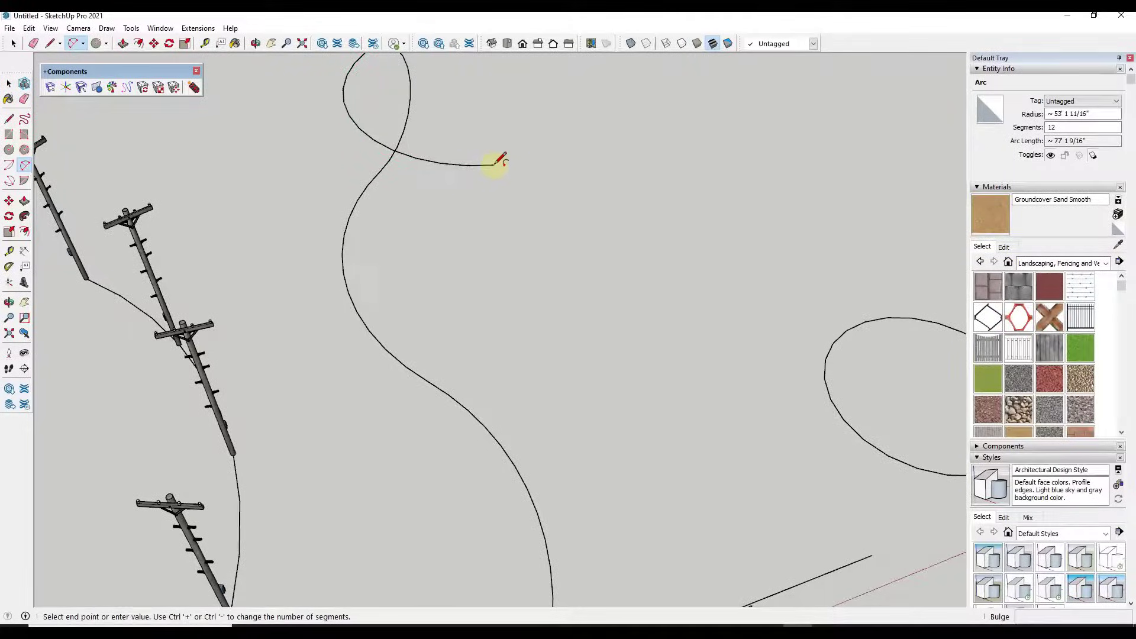
pyautogui.moveTo(459, 203); pyautogui.dragTo(490, 213, button='middle')
pyautogui.scroll(5, 553, 375)
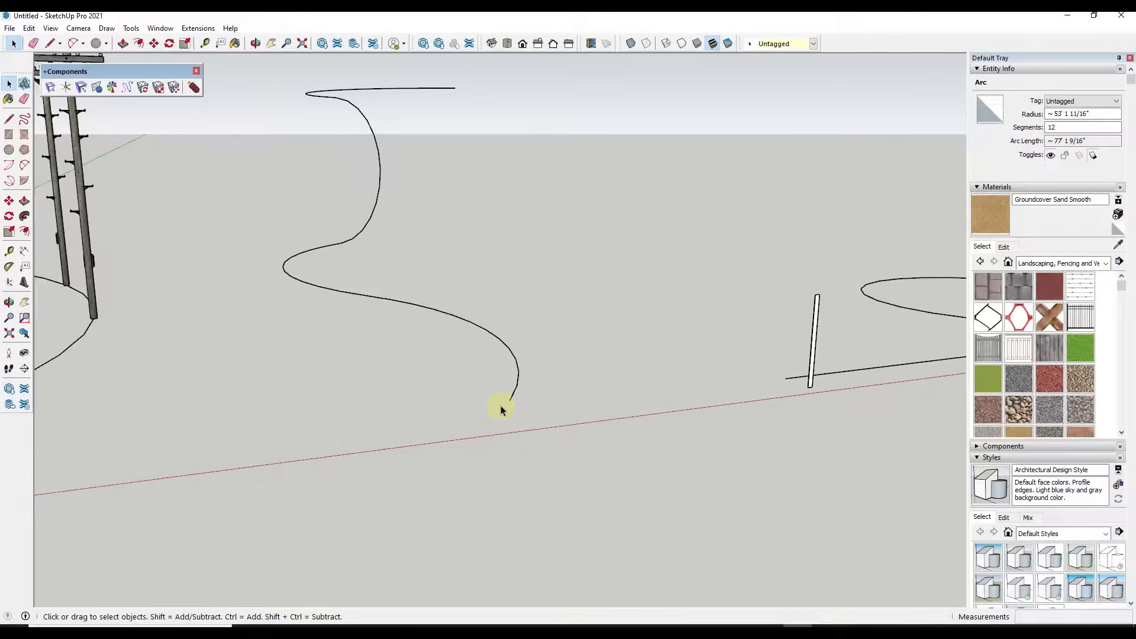
# Draw a small square beside the red axis and push it up into a cube.
pyautogui.scroll(1, 501, 411)
pyautogui.press('c')
pyautogui.press('r')
pyautogui.click(421, 428)
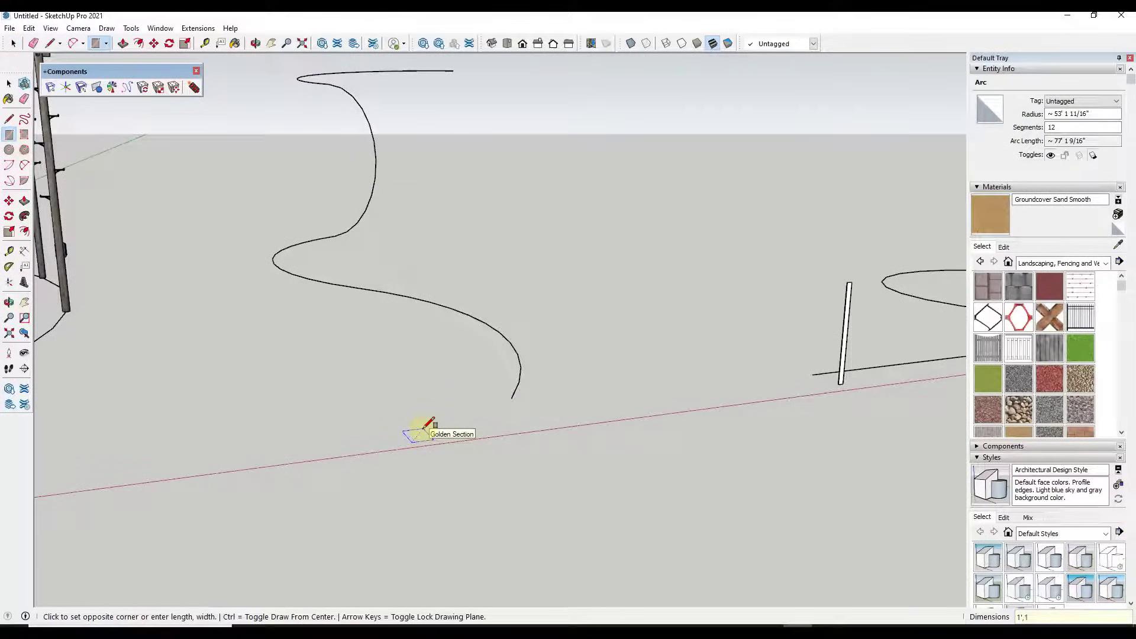
pyautogui.click(425, 434)
pyautogui.press('space')
pyautogui.press('p')
pyautogui.click(422, 441)
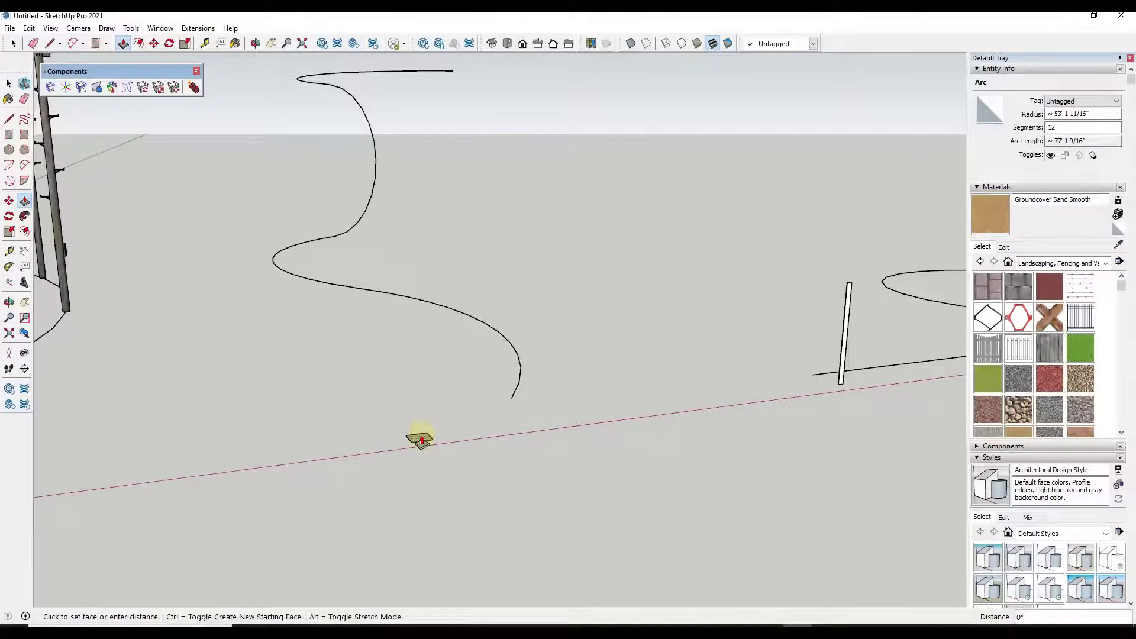
pyautogui.click(419, 416)
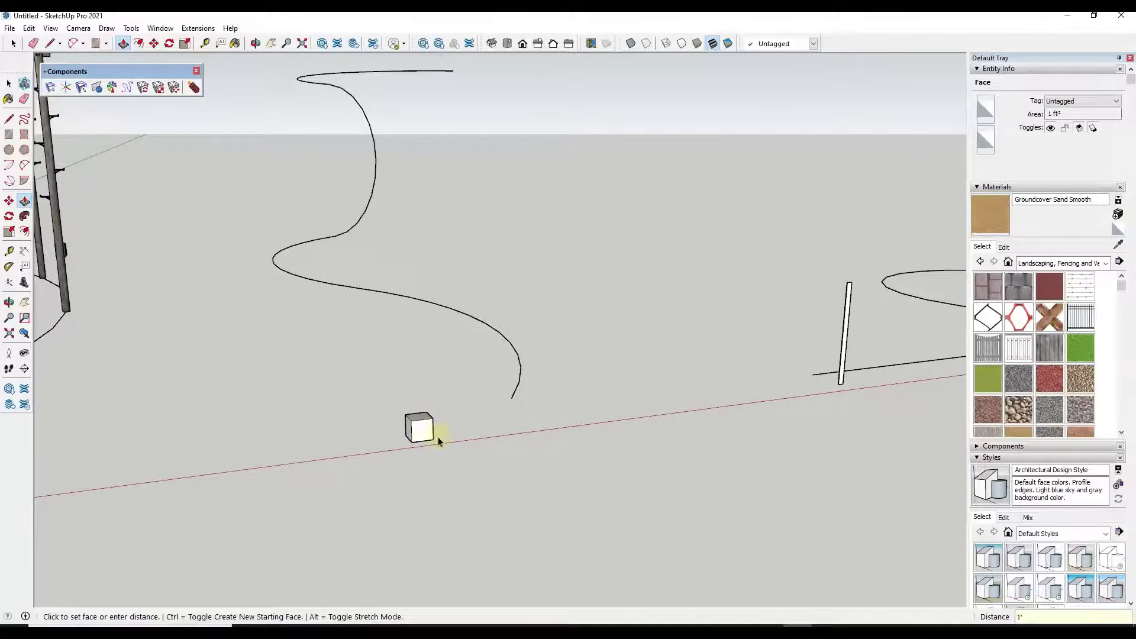
# Turn the cube into a component.
pyautogui.press('space')
pyautogui.rightClick(422, 438)
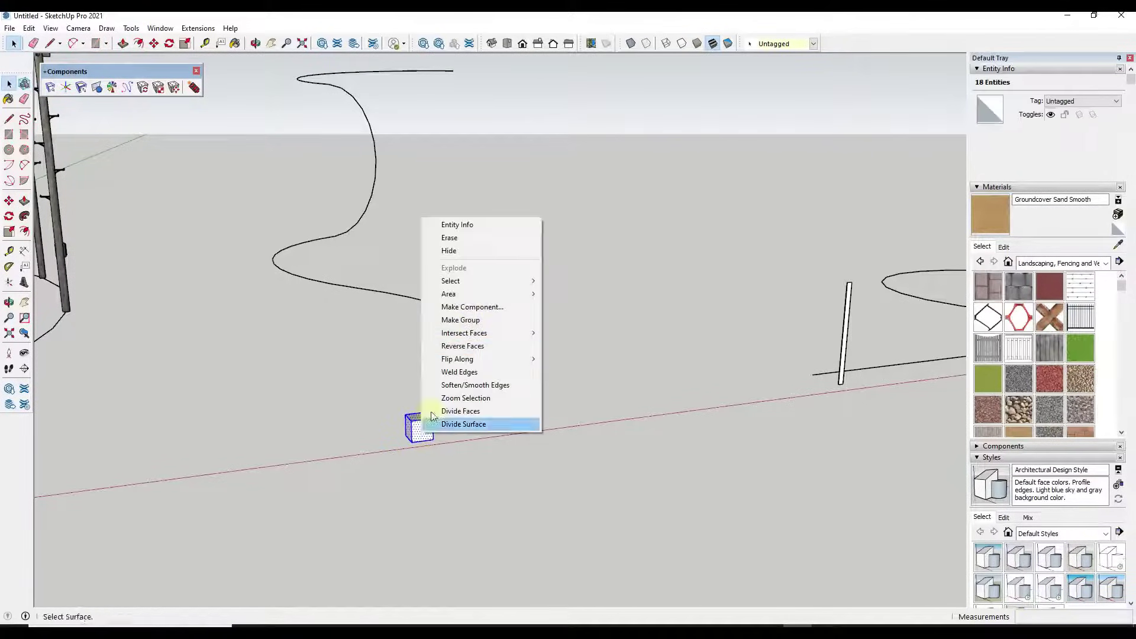
pyautogui.click(456, 306)
pyautogui.click(522, 446)
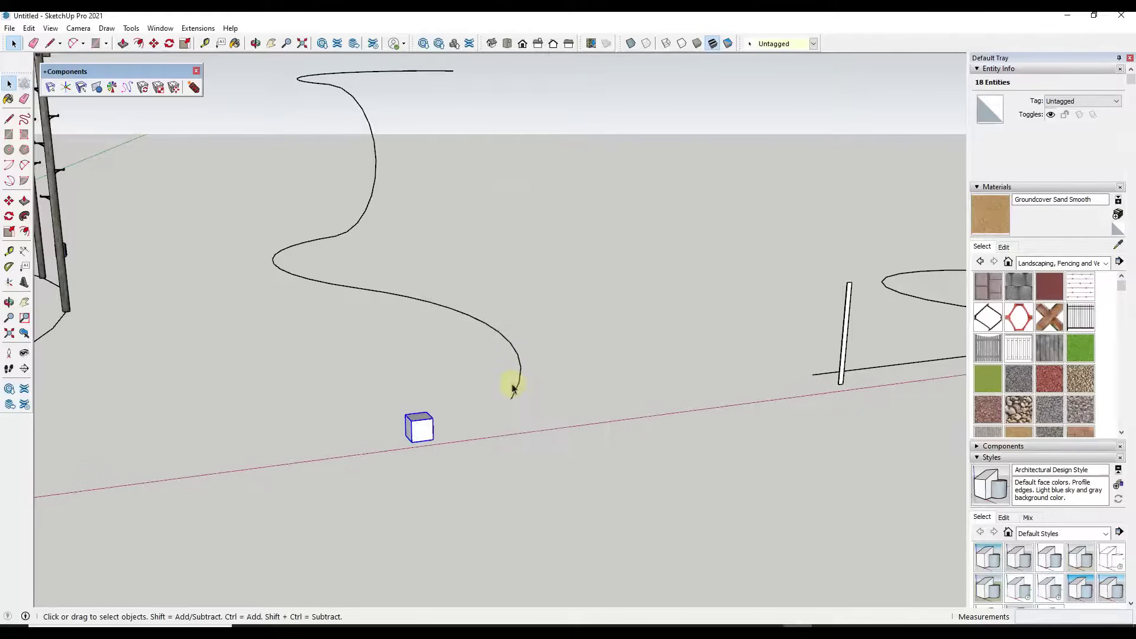
# Start Path Array on the wavy line from its lower end with the cube as the component.
pyautogui.moveTo(537, 361); pyautogui.dragTo(518, 361, button='middle')
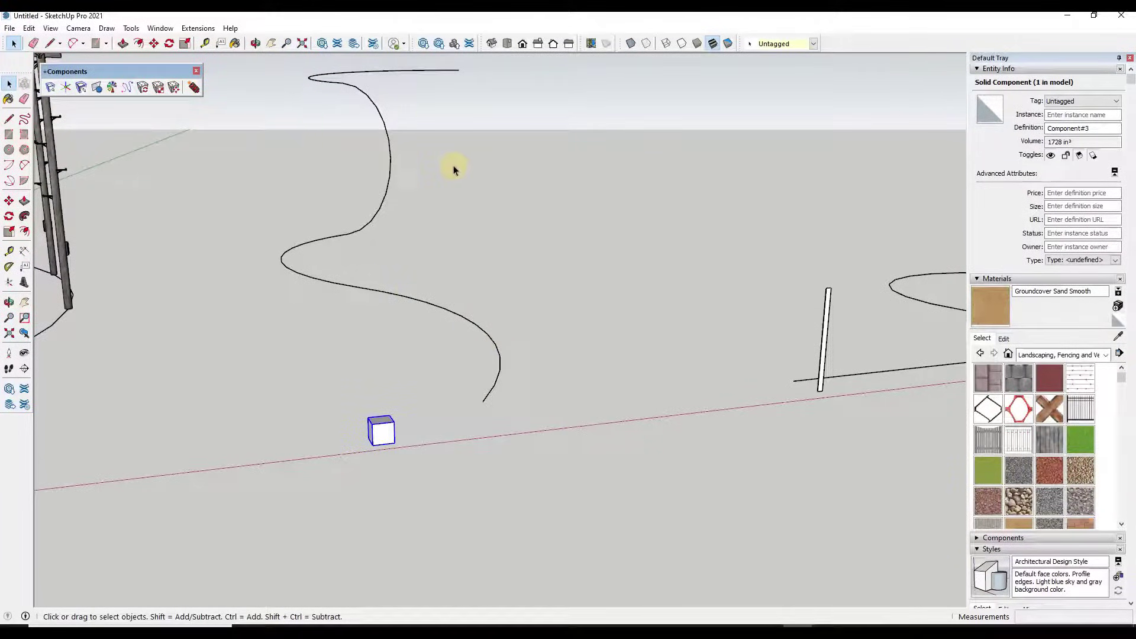
pyautogui.click(464, 321)
pyautogui.click(127, 87)
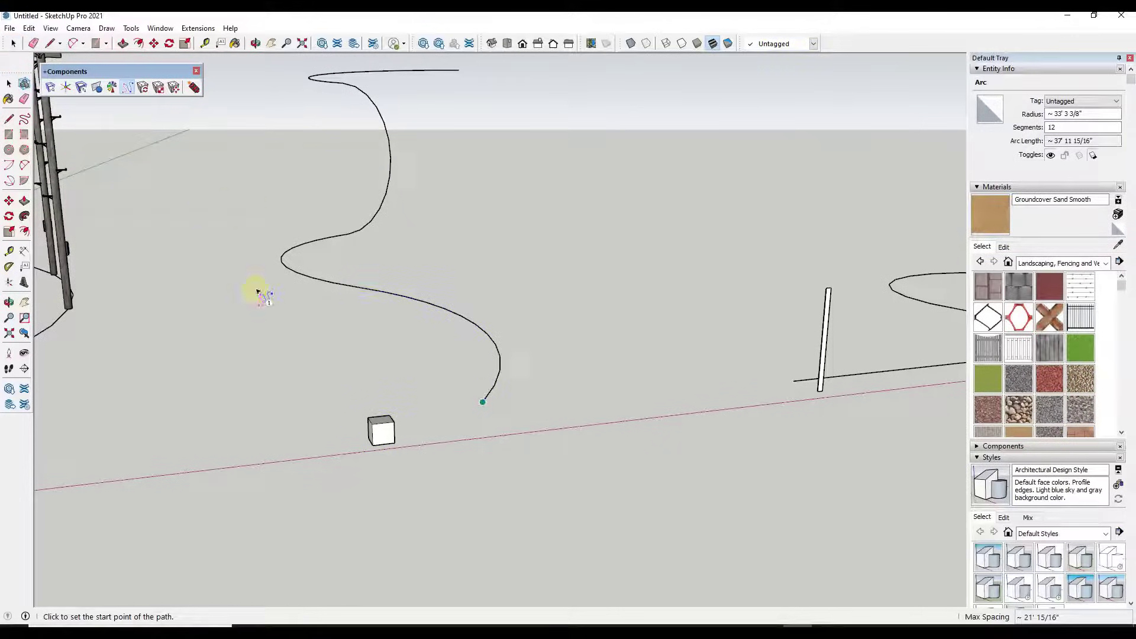
pyautogui.click(378, 439)
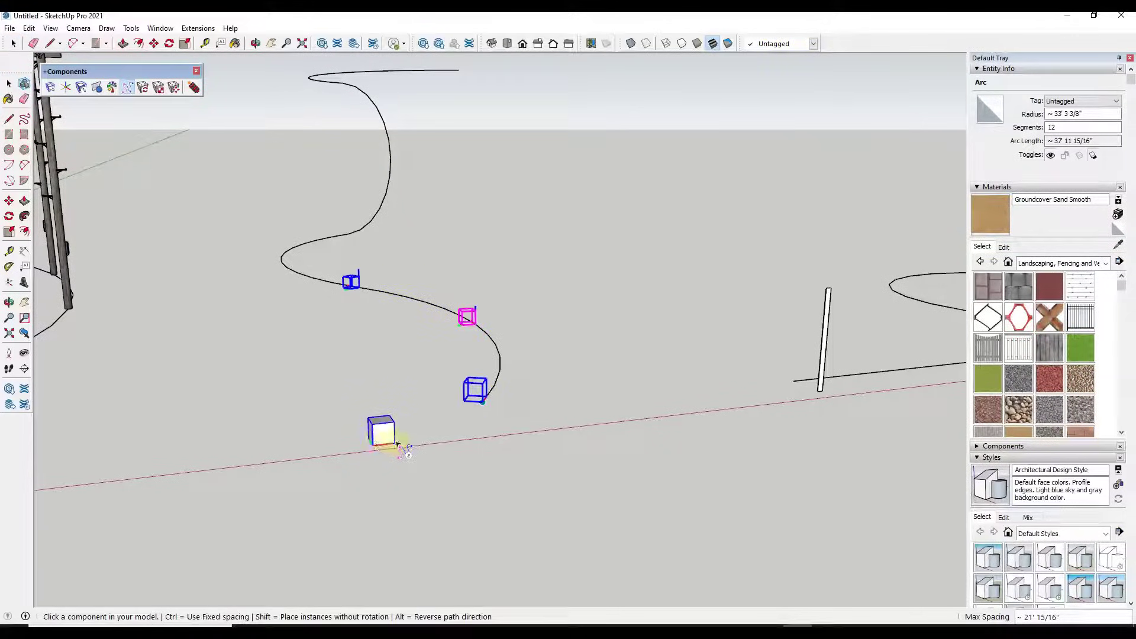
pyautogui.click(382, 438)
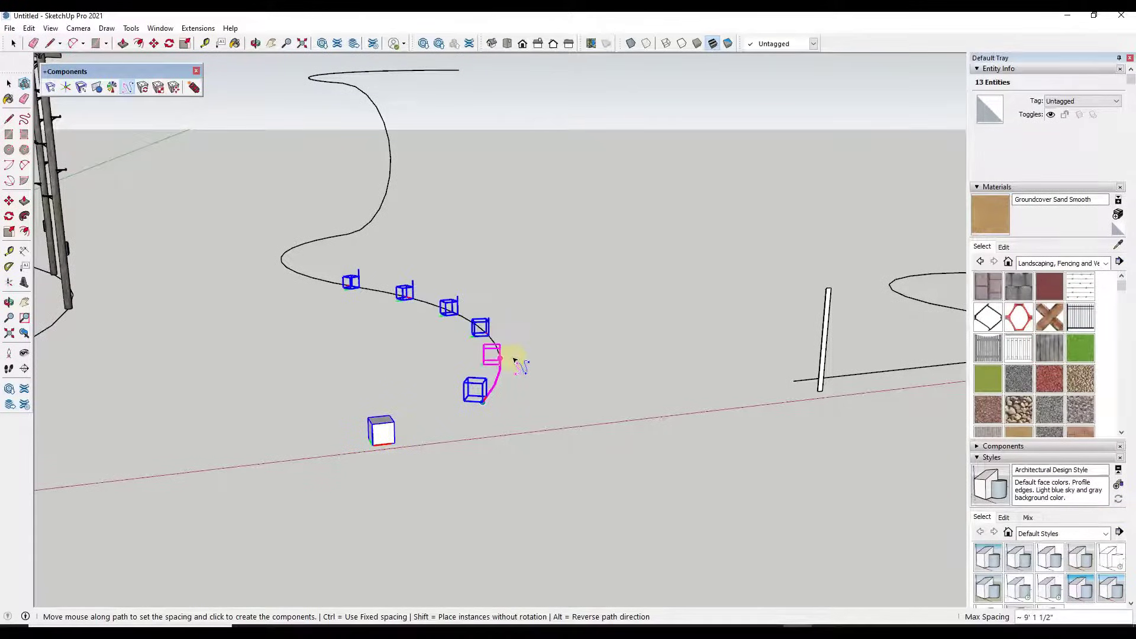
# Cancel the cube-copy preview and reframe the view to show both poles and the wavy line.
pyautogui.press('Escape')
pyautogui.moveTo(564, 361); pyautogui.dragTo(388, 236, button='middle')
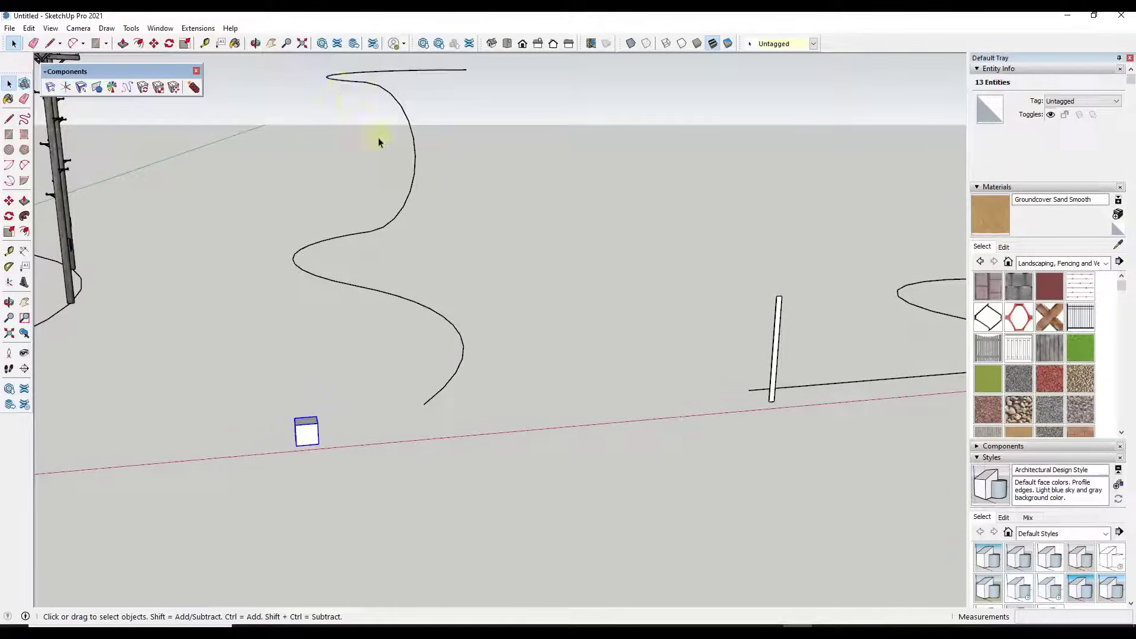
pyautogui.moveTo(323, 164); pyautogui.dragTo(284, 81, button='middle')
# Weld the wavy line's arcs into a single 48-segment curve.
pyautogui.moveTo(273, 70); pyautogui.dragTo(488, 348)
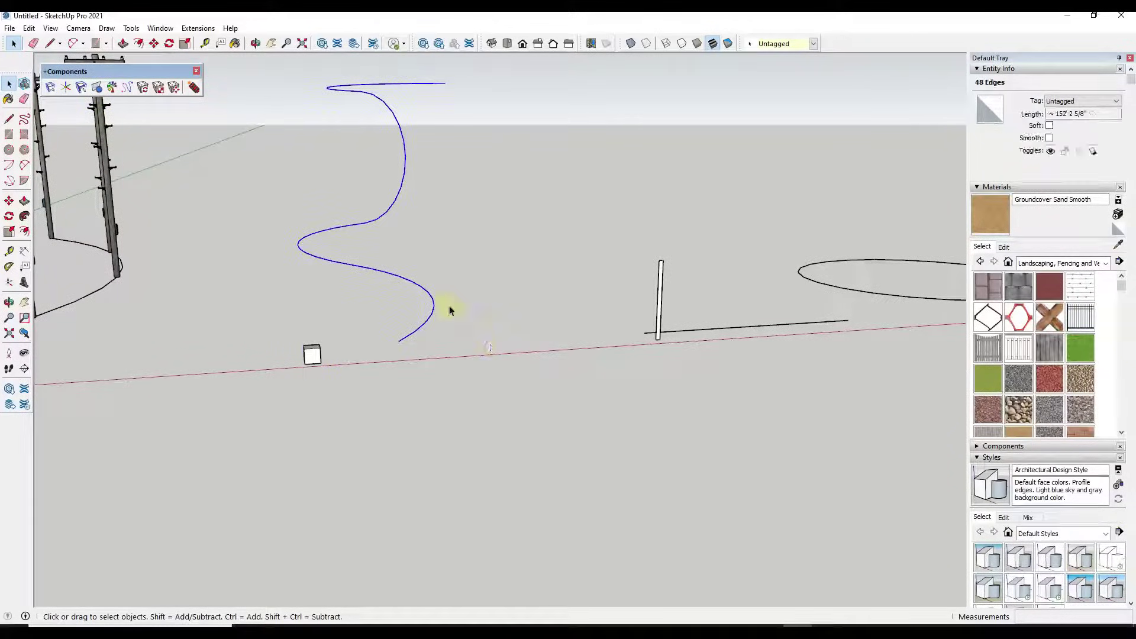
pyautogui.rightClick(405, 165)
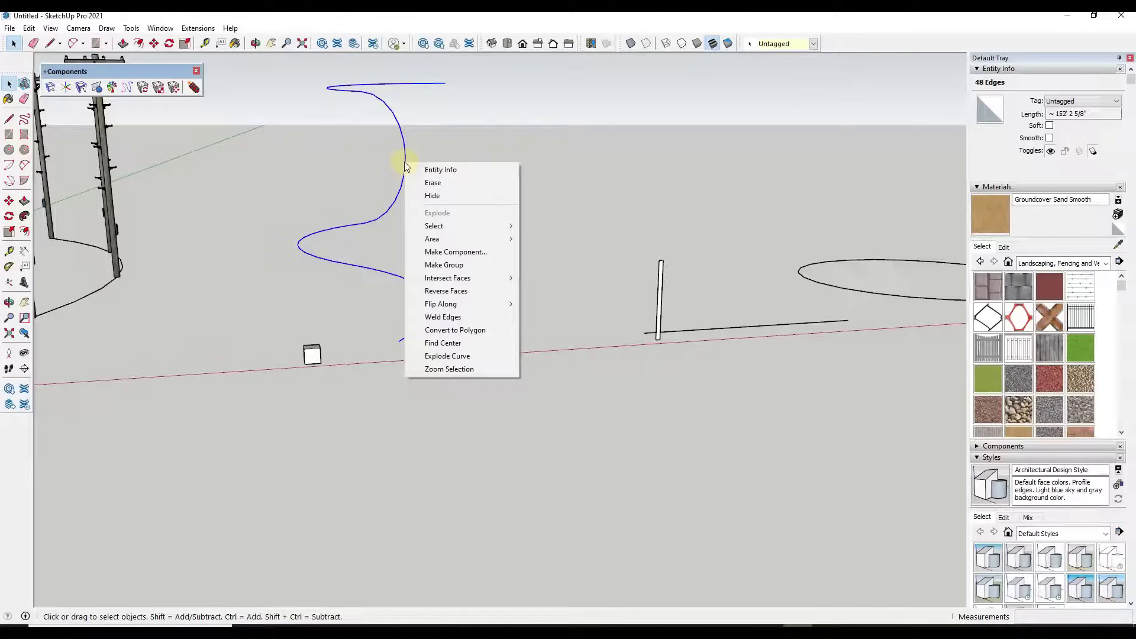
pyautogui.click(430, 316)
pyautogui.moveTo(430, 318); pyautogui.dragTo(409, 130, button='middle')
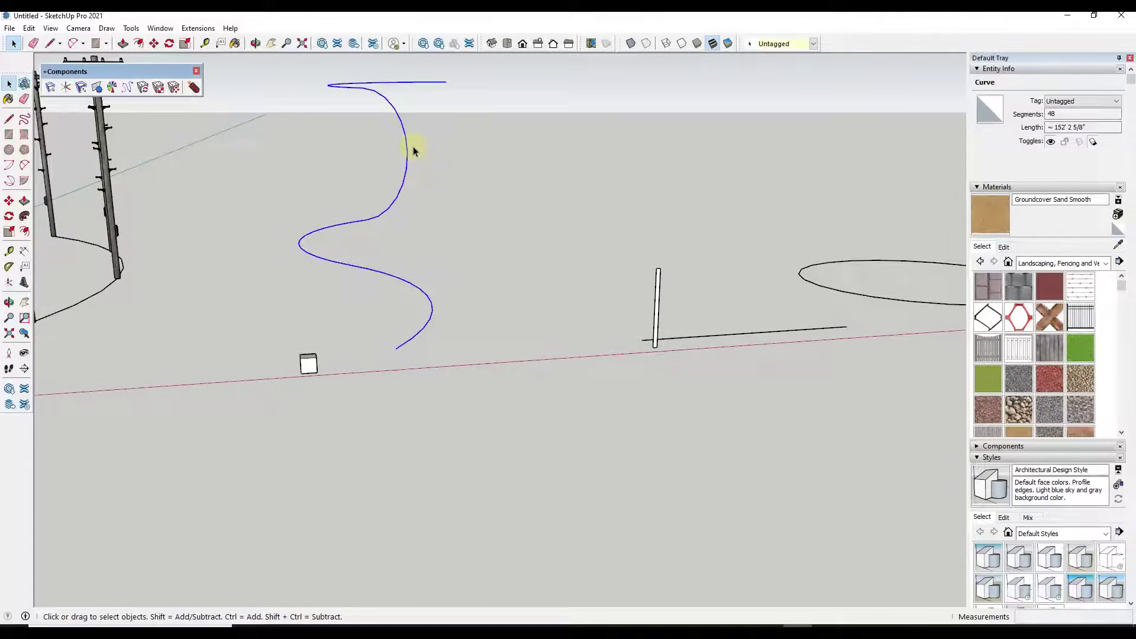
pyautogui.moveTo(328, 353); pyautogui.dragTo(406, 168, button='middle')
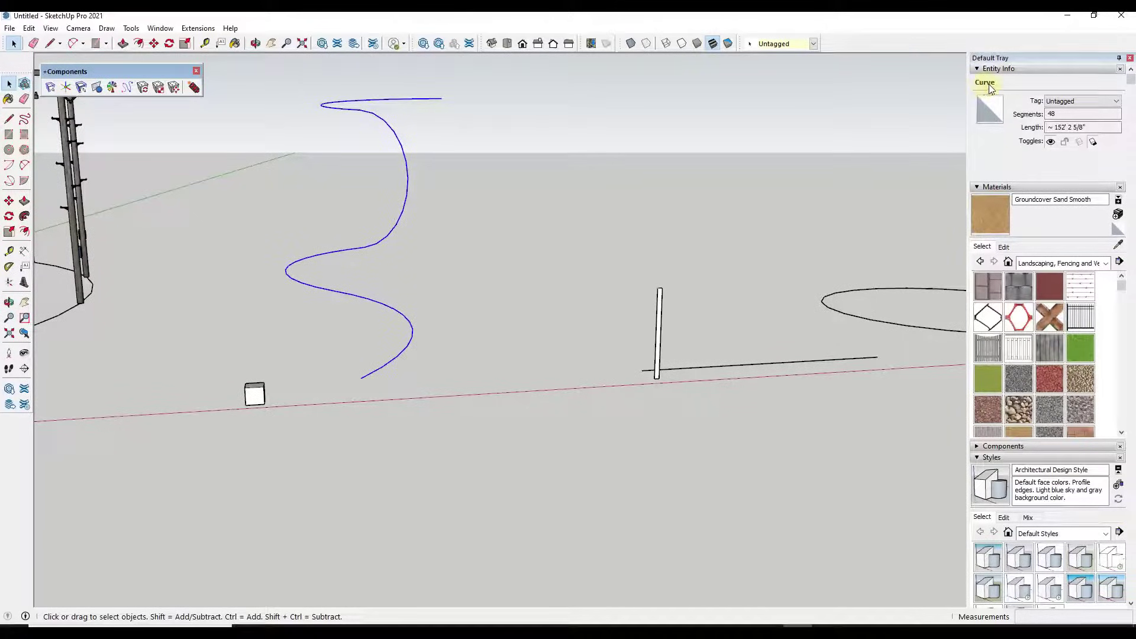
pyautogui.moveTo(426, 119); pyautogui.dragTo(386, 139, button='middle')
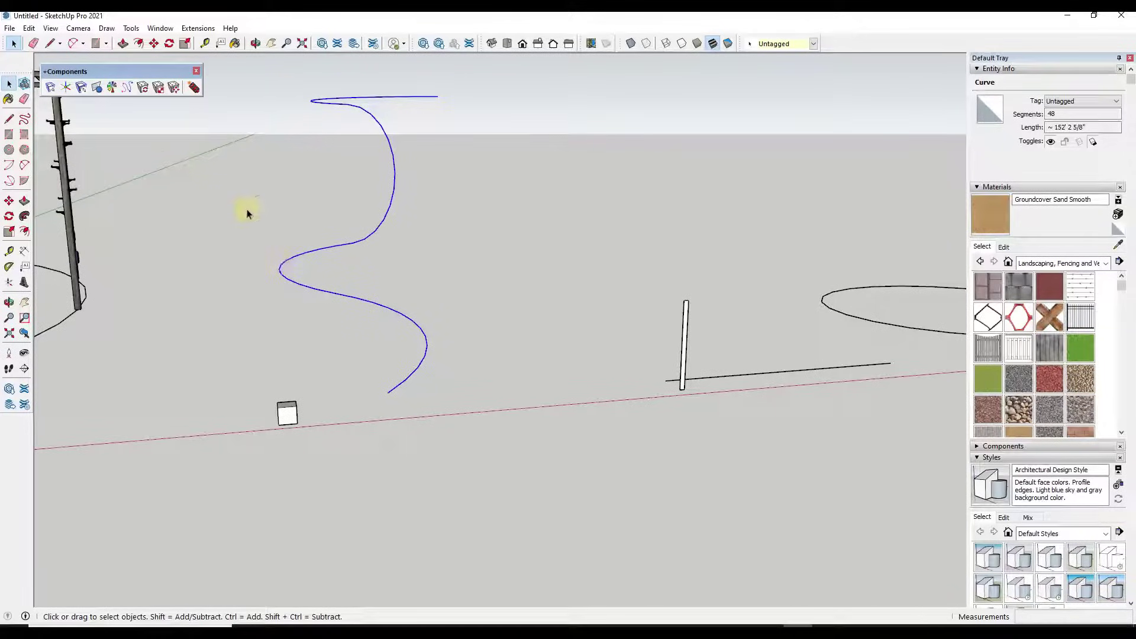
# Array the cube along the whole welded curve from its lower end, copies rotating with the path.
pyautogui.click(127, 87)
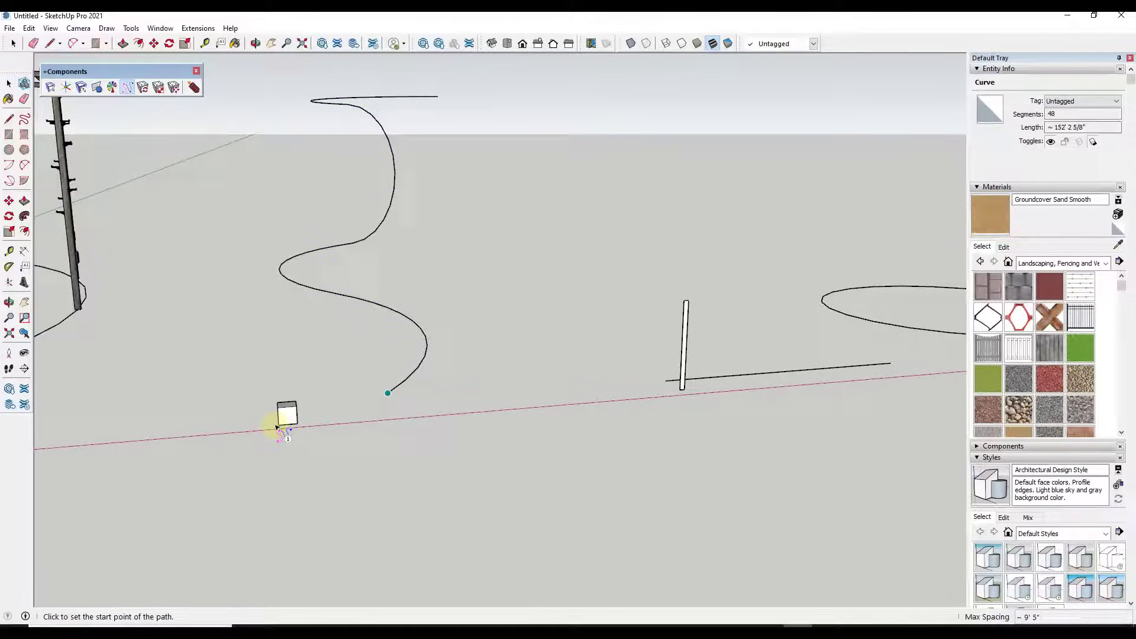
pyautogui.click(387, 393)
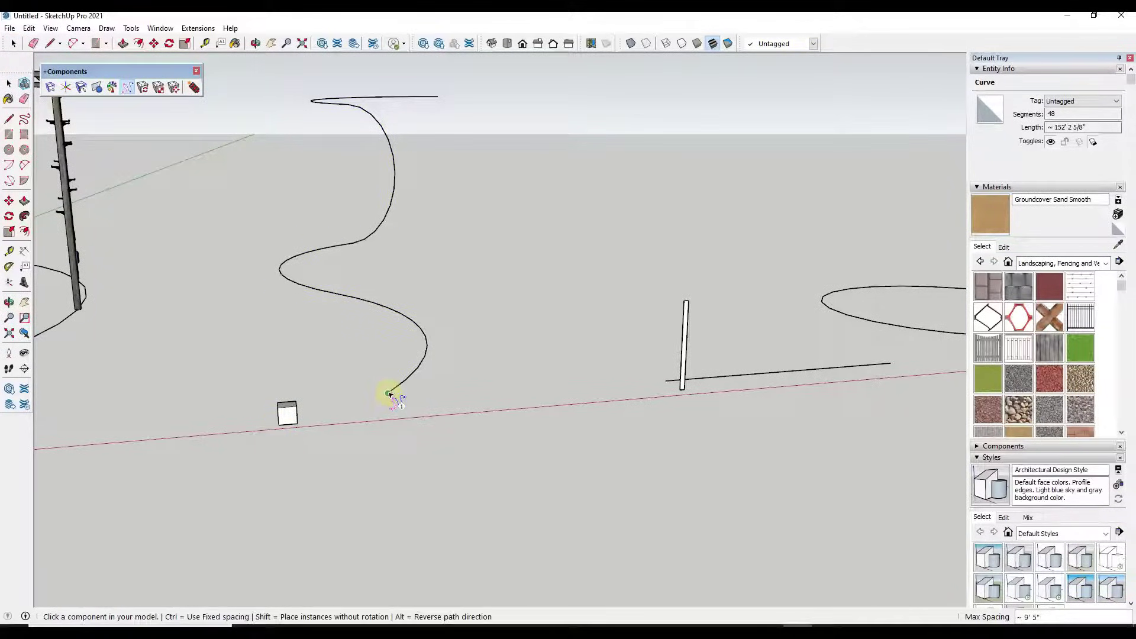
pyautogui.click(282, 426)
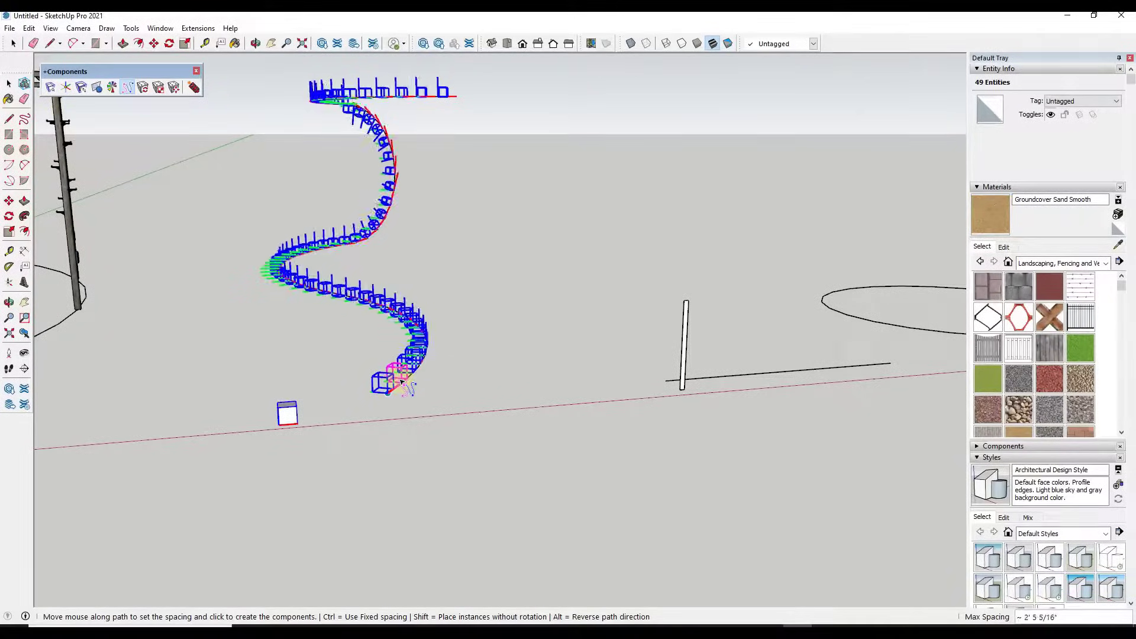
pyautogui.press('shift')
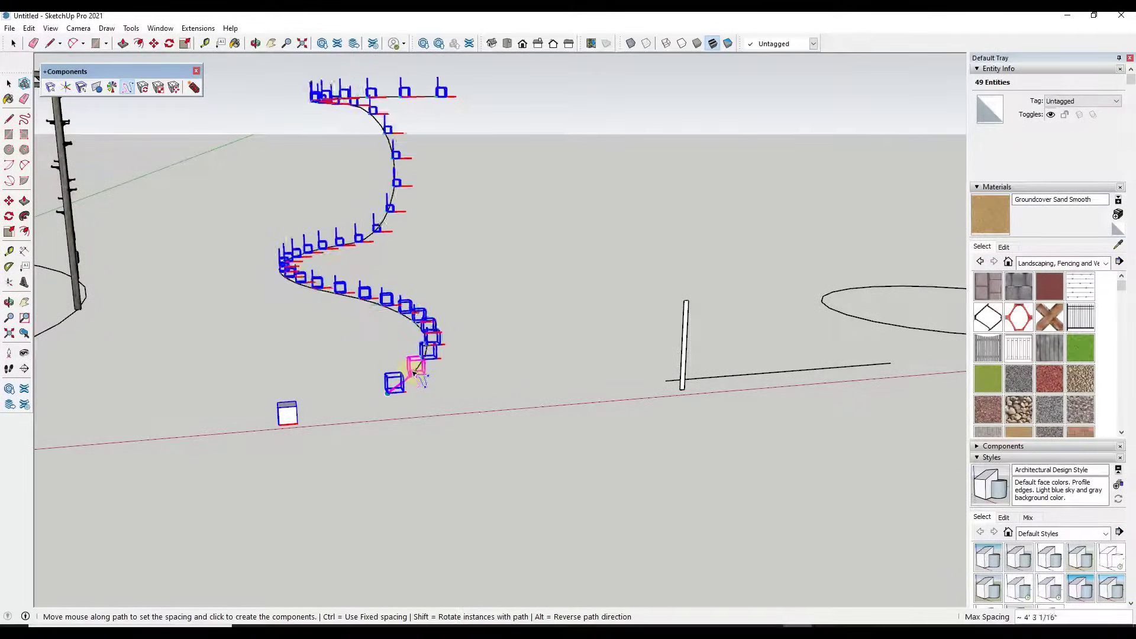
pyautogui.press('shift')
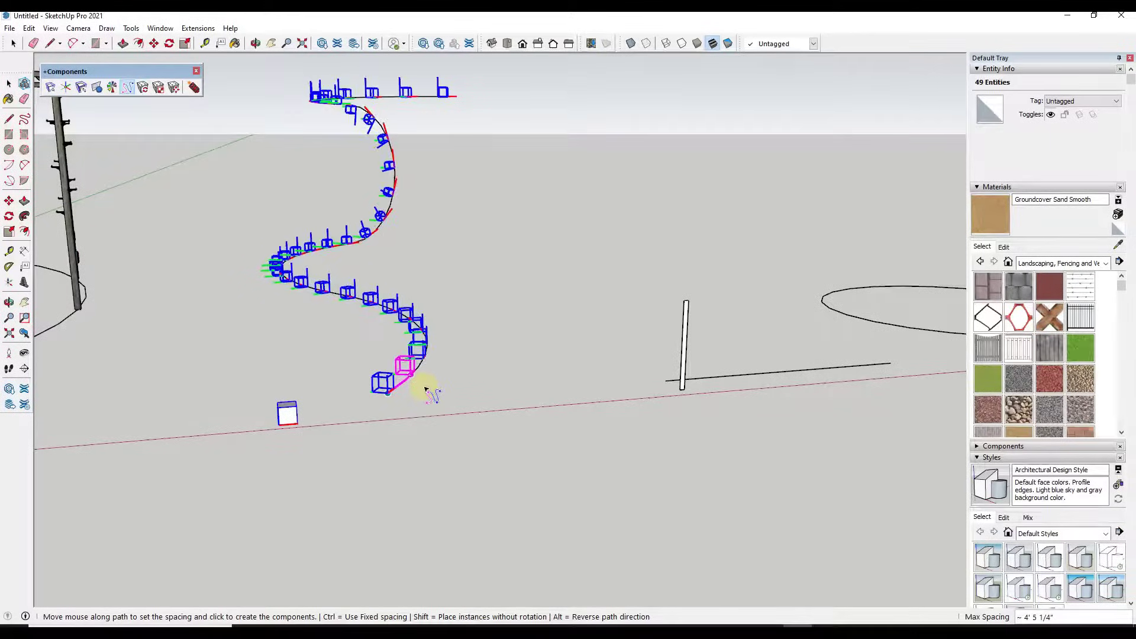
pyautogui.click(424, 395)
pyautogui.moveTo(375, 309); pyautogui.dragTo(392, 389, button='middle')
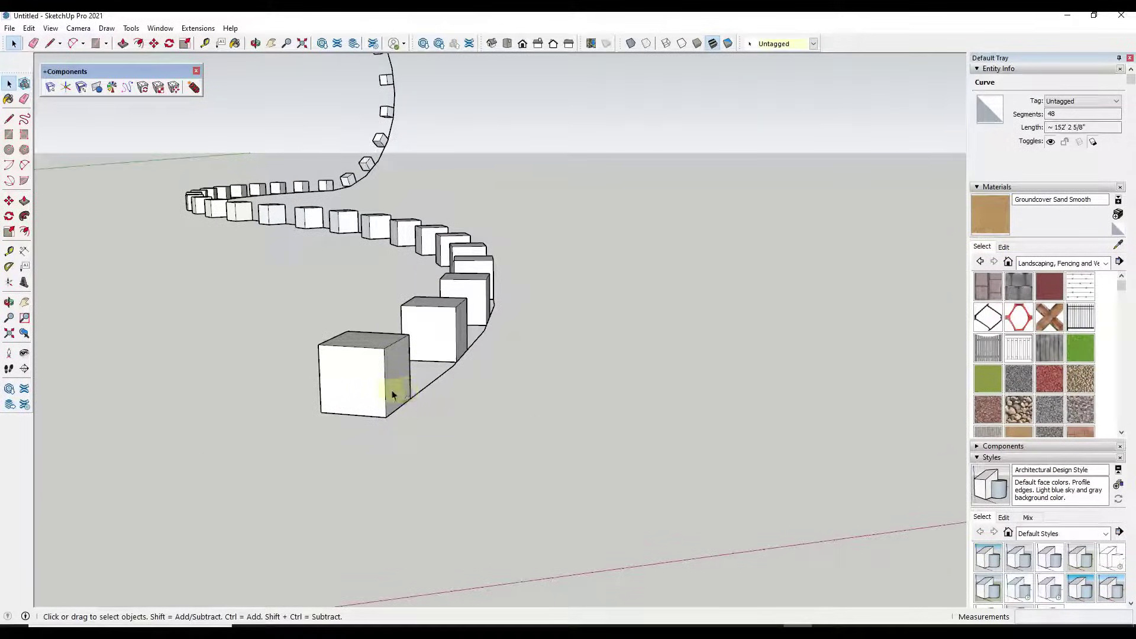
# Select the chain of cube copies on the S-shaped curve and delete it.
pyautogui.doubleClick(392, 395)
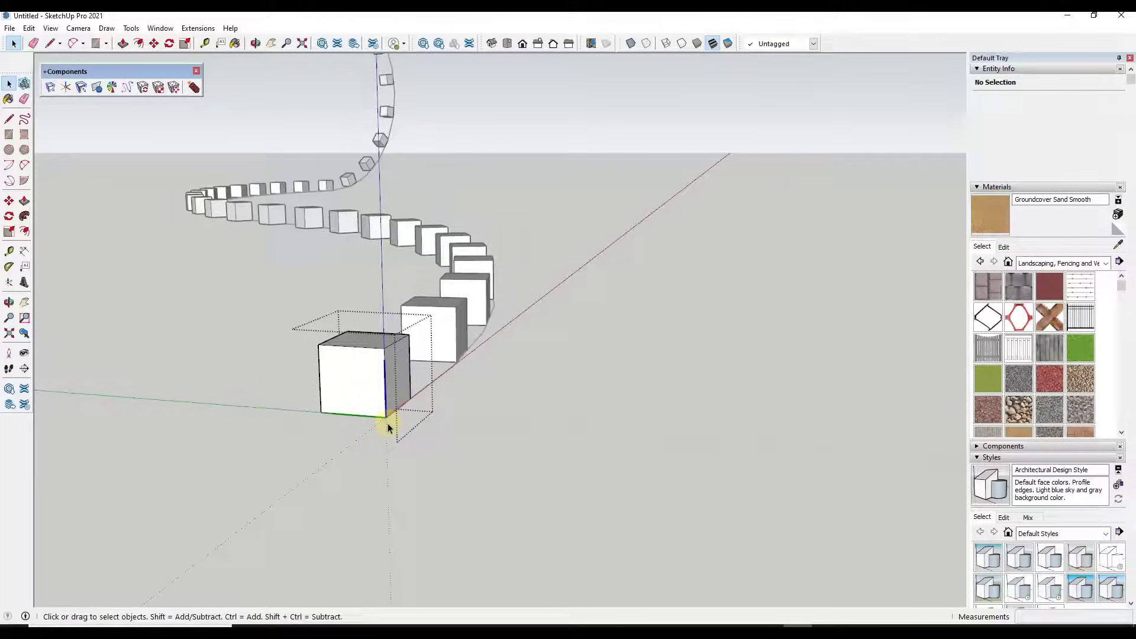
pyautogui.moveTo(385, 418); pyautogui.dragTo(383, 438, button='middle')
pyautogui.scroll(-6, 479, 403)
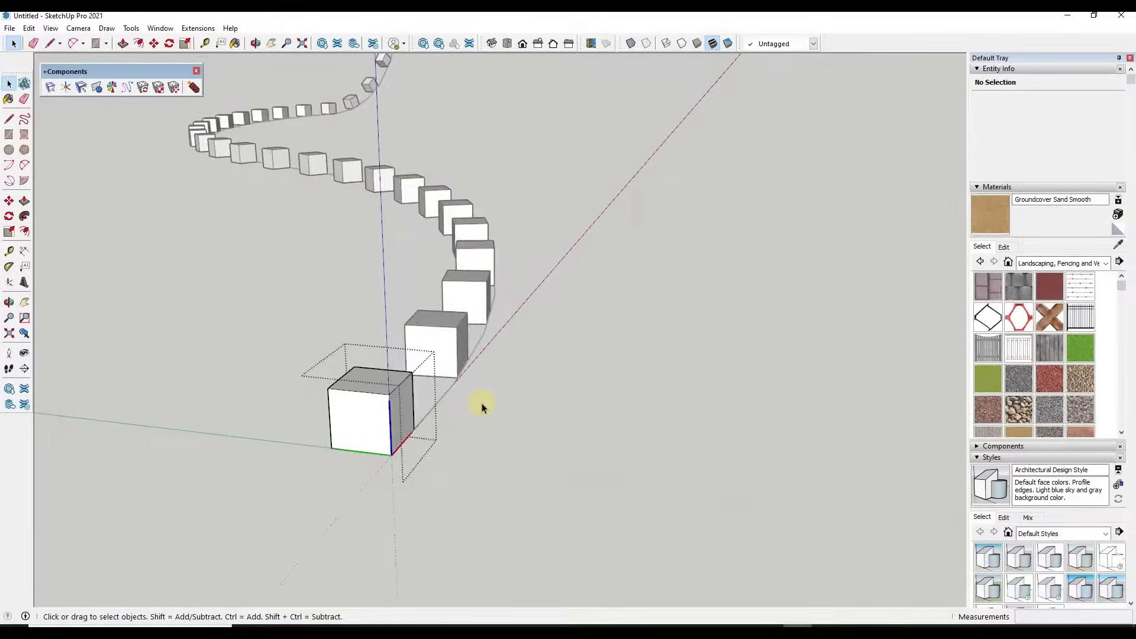
pyautogui.scroll(2, 457, 388)
pyautogui.click(457, 388)
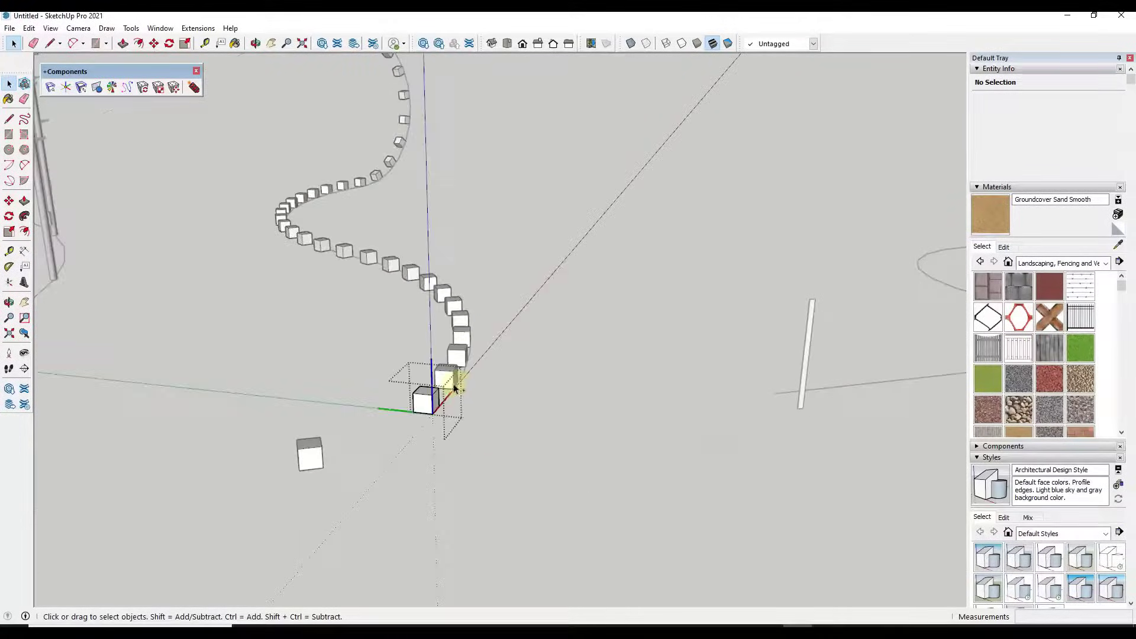
pyautogui.press('Delete')
pyautogui.moveTo(501, 374); pyautogui.dragTo(256, 437, button='middle')
# Edit the cube component and use Change Axes+ to move its axes to the cube's centre.
pyautogui.click(246, 405)
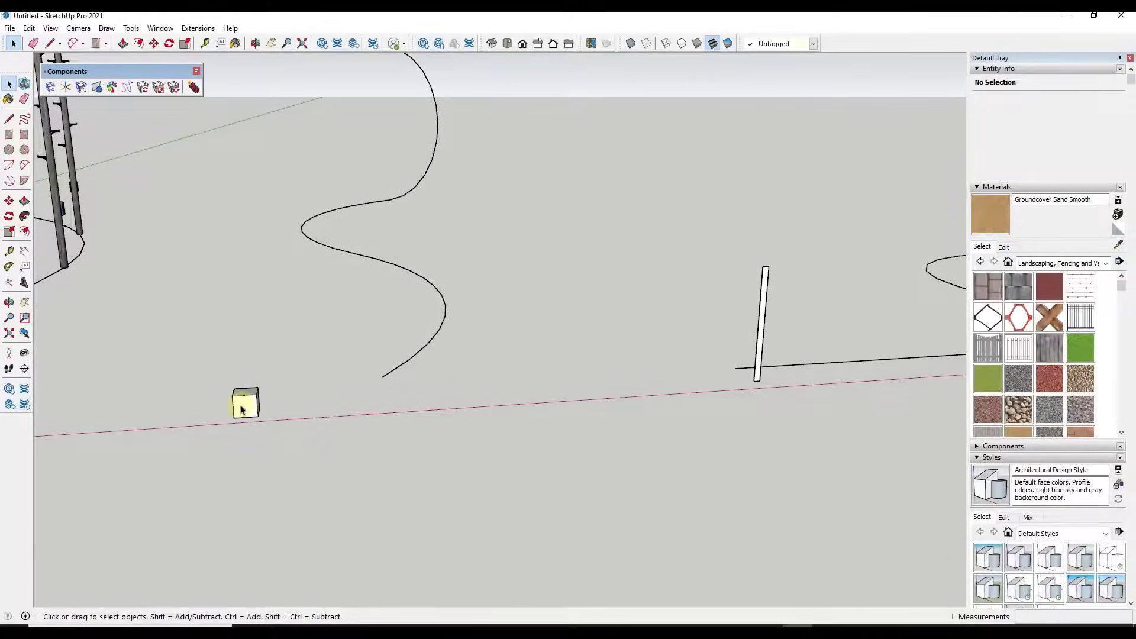
pyautogui.scroll(2, 203, 409)
pyautogui.doubleClick(283, 396)
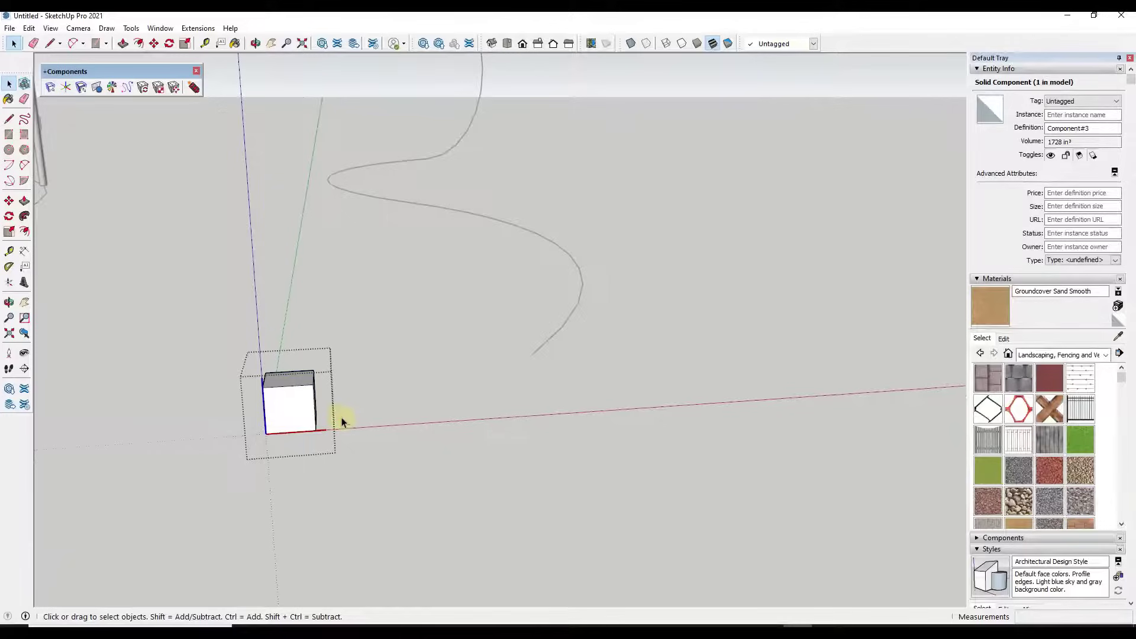
pyautogui.scroll(2, 307, 403)
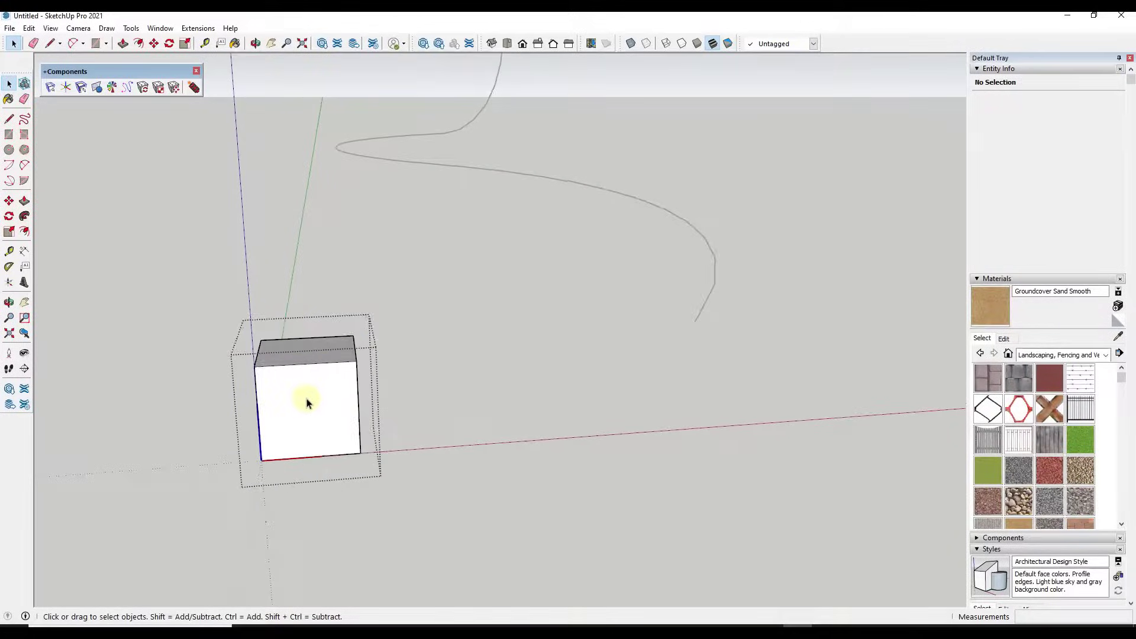
pyautogui.click(66, 89)
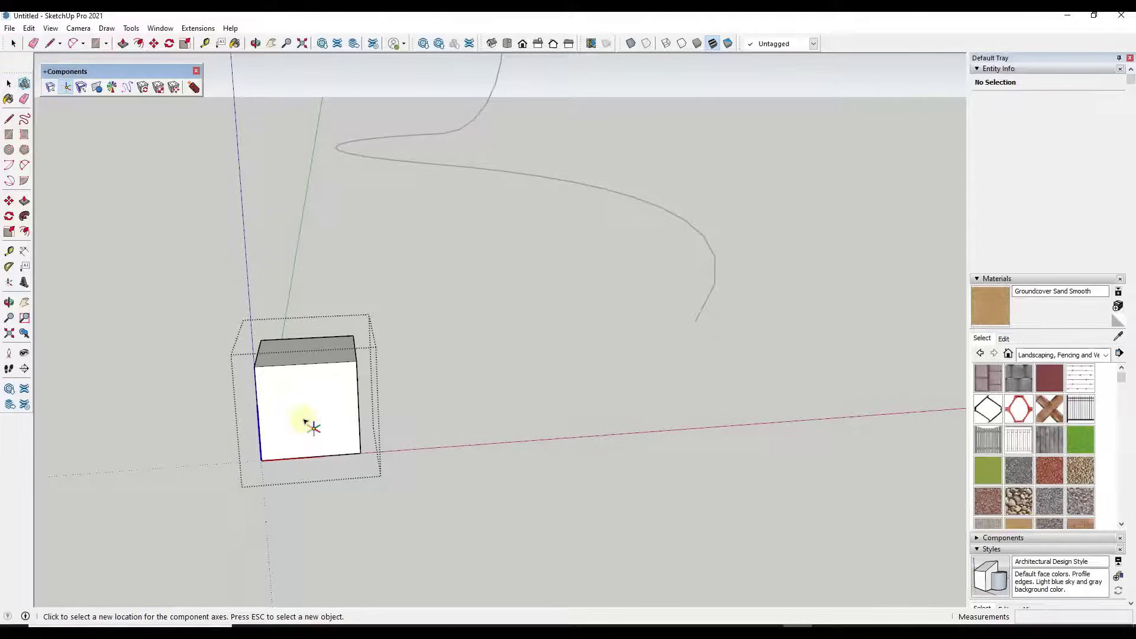
pyautogui.click(303, 416)
pyautogui.moveTo(287, 423); pyautogui.dragTo(414, 436, button='middle')
pyautogui.click(66, 87)
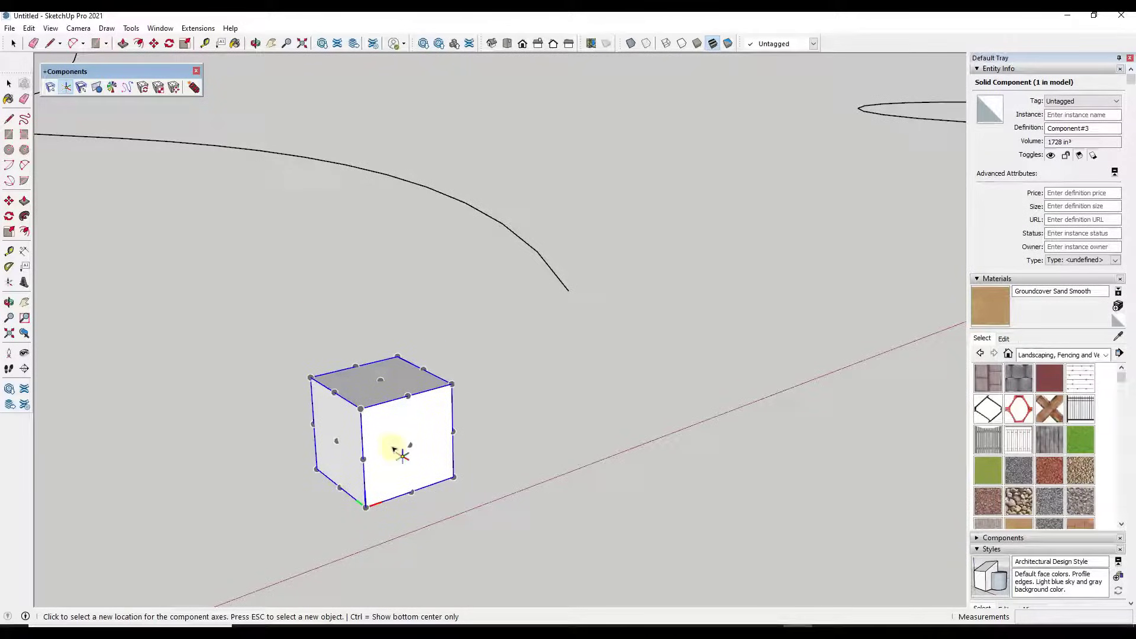
pyautogui.moveTo(381, 429); pyautogui.dragTo(394, 451, button='middle')
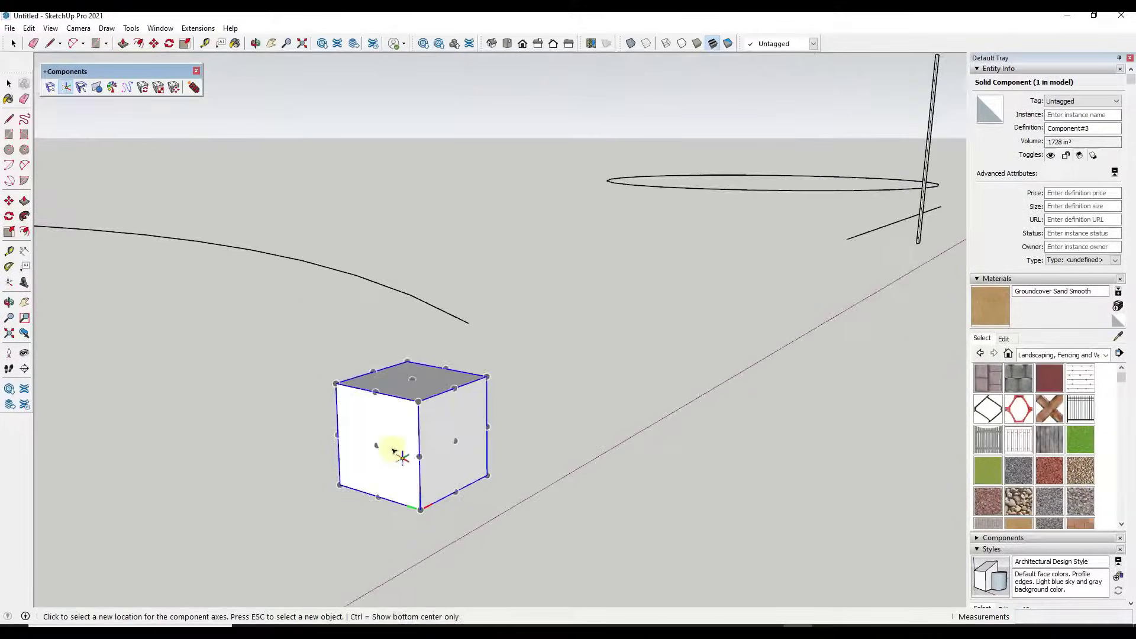
pyautogui.scroll(2, 426, 432)
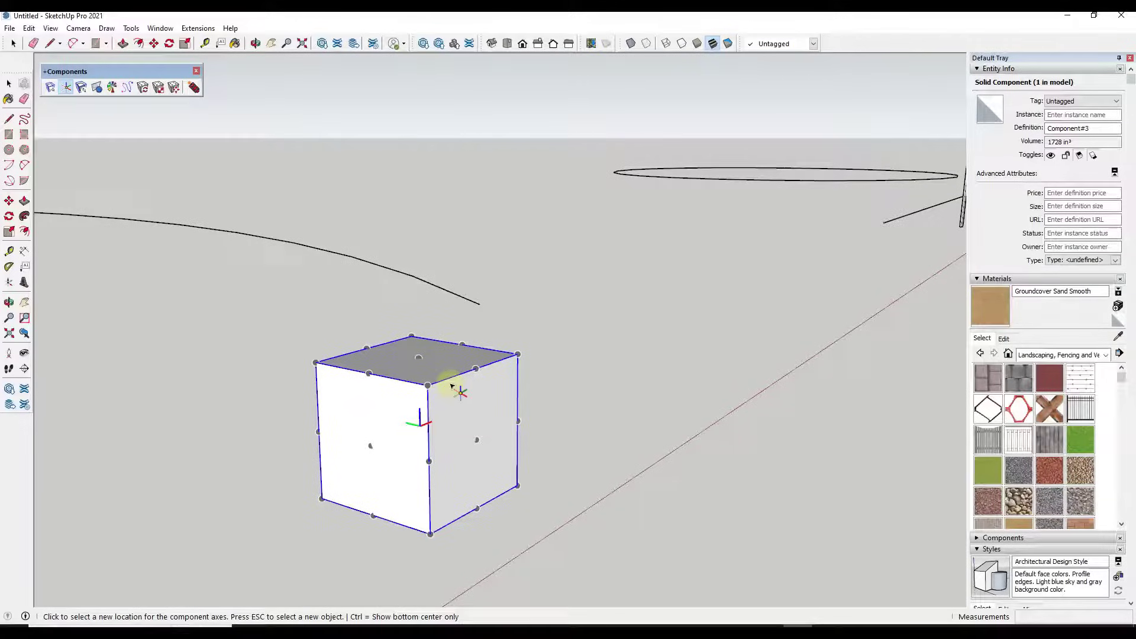
pyautogui.moveTo(427, 429); pyautogui.dragTo(267, 474, button='middle')
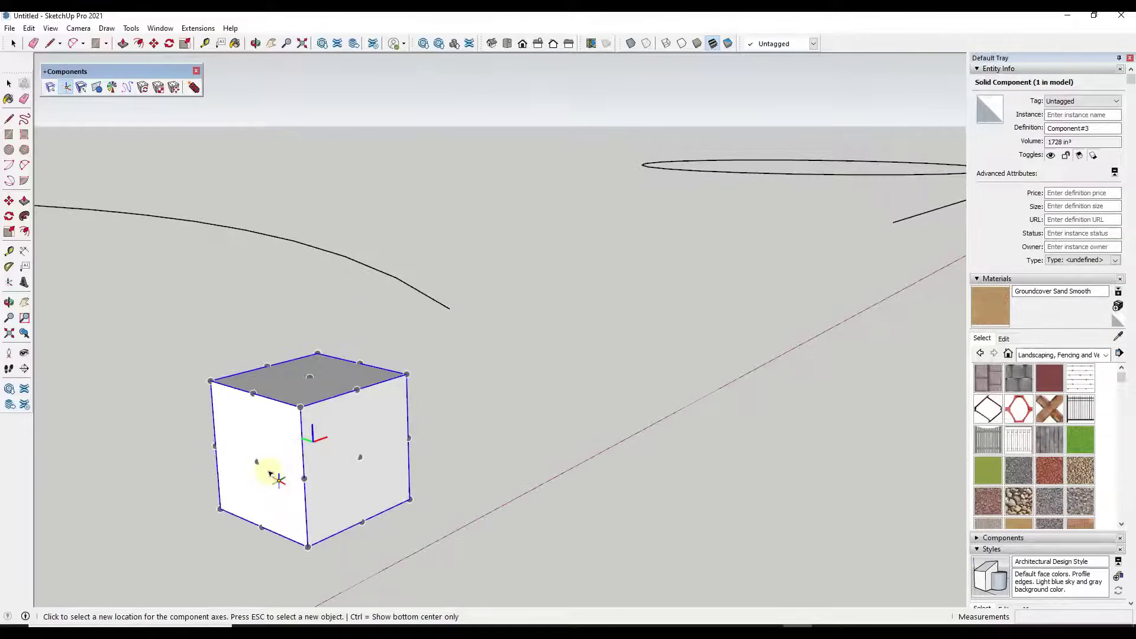
pyautogui.press('Escape')
pyautogui.moveTo(508, 436); pyautogui.dragTo(233, 464, button='middle')
# Reopen the cube component and toggle X-ray on and off to check the new axes.
pyautogui.press('space')
pyautogui.scroll(2, 233, 464)
pyautogui.doubleClick(233, 464)
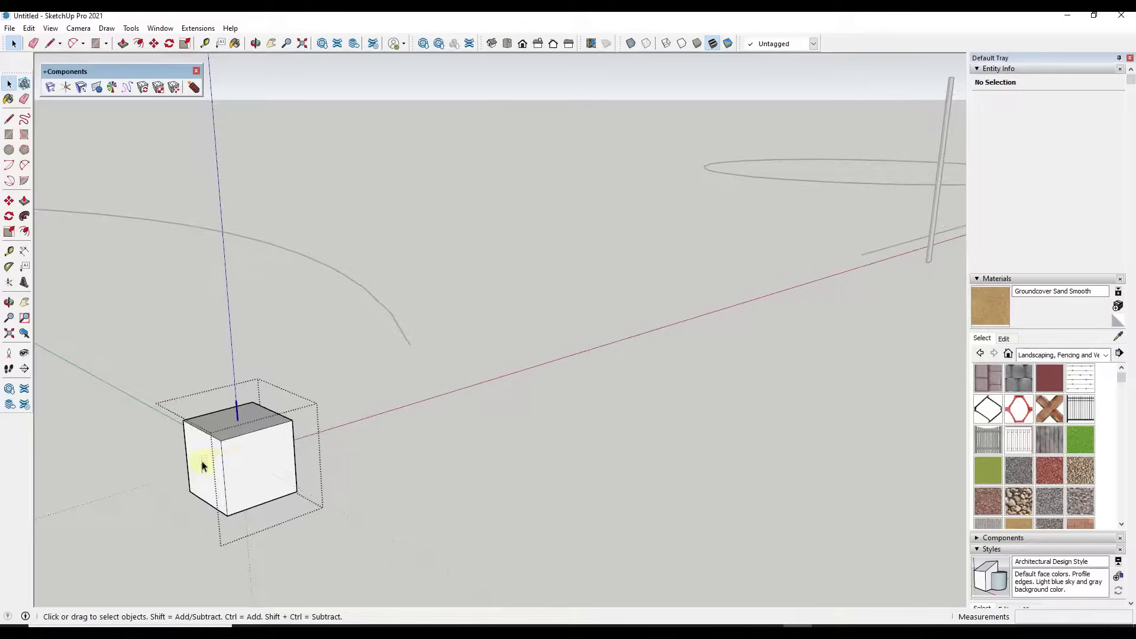
pyautogui.scroll(2, 243, 449)
pyautogui.click(631, 43)
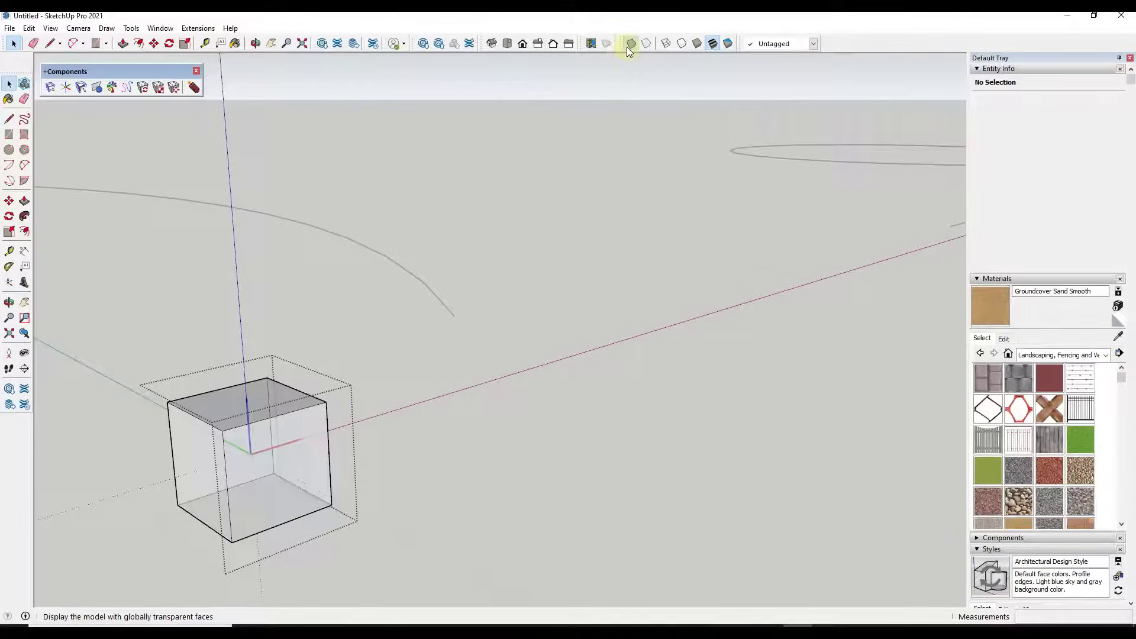
pyautogui.click(628, 47)
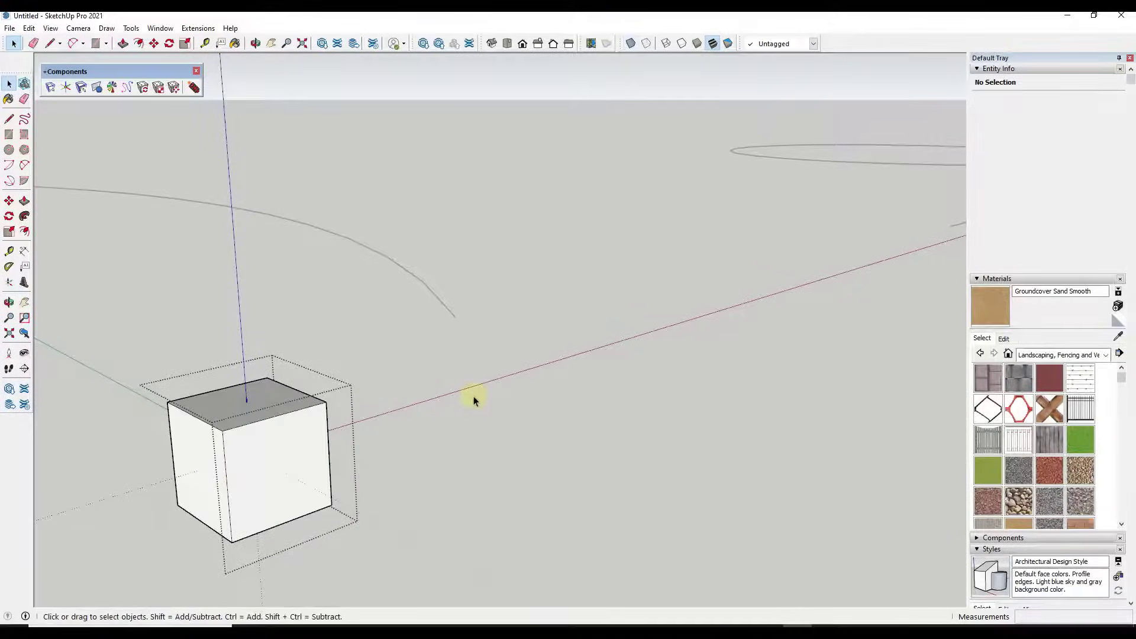
pyautogui.scroll(3, 473, 396)
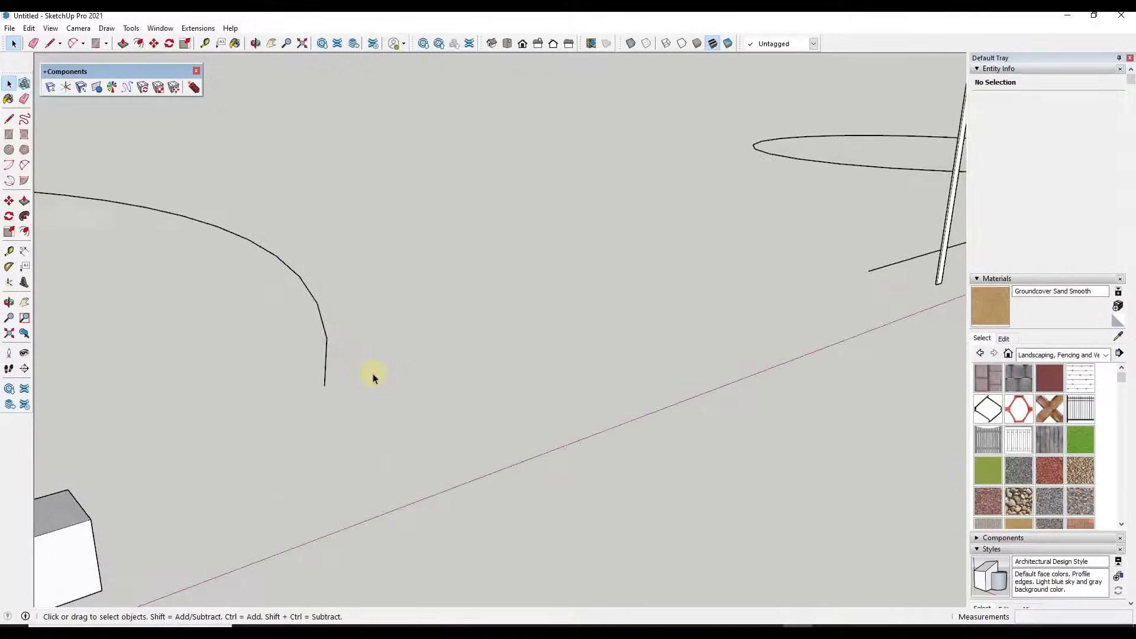
pyautogui.scroll(-5, 373, 374)
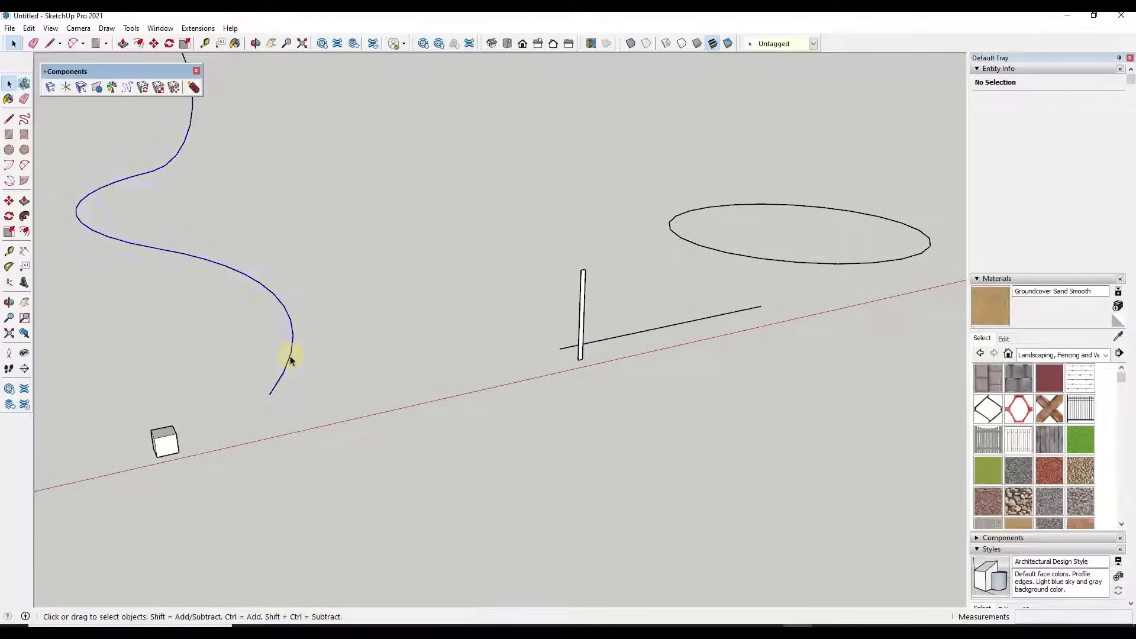
# Path Array the centred cube along the S-shaped curve, starting from the curve's end.
pyautogui.click(290, 360)
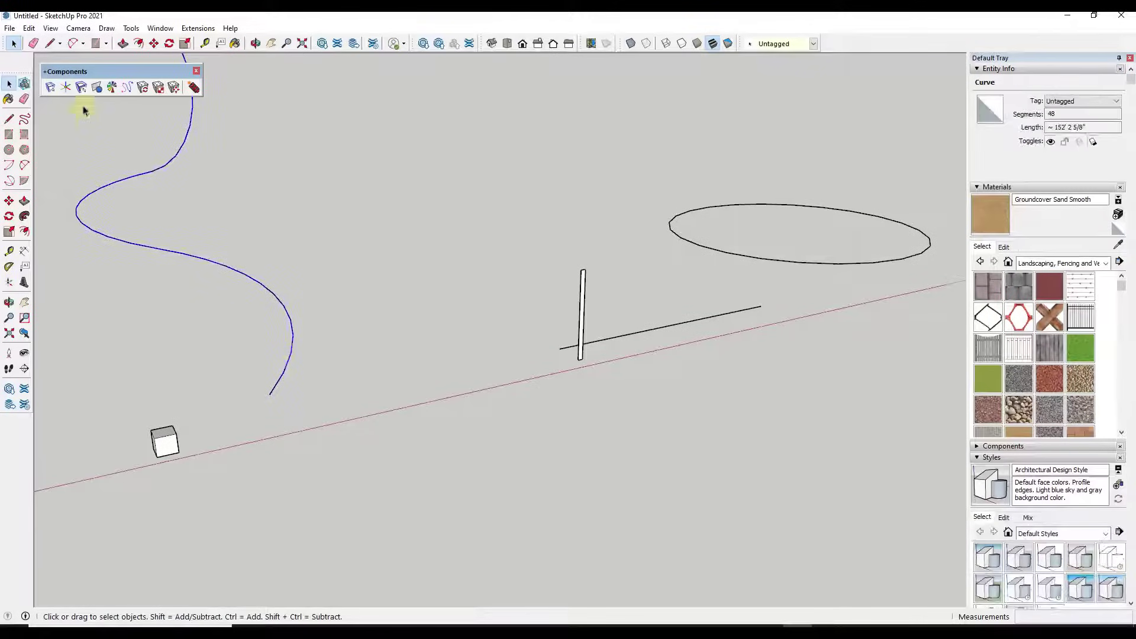
pyautogui.click(128, 89)
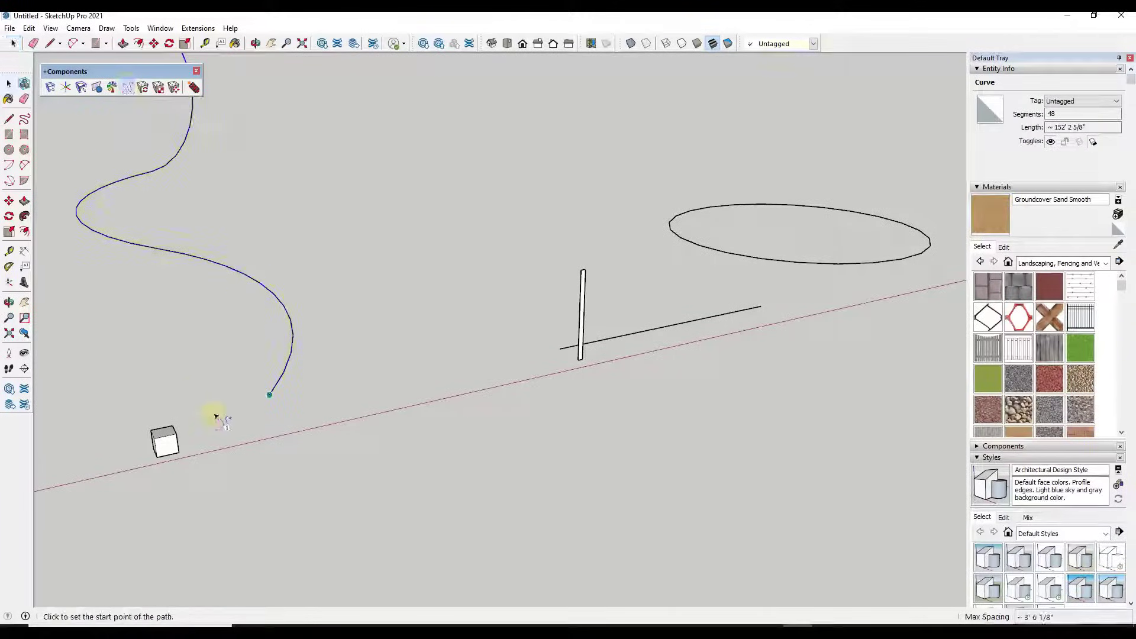
pyautogui.click(269, 395)
pyautogui.click(166, 450)
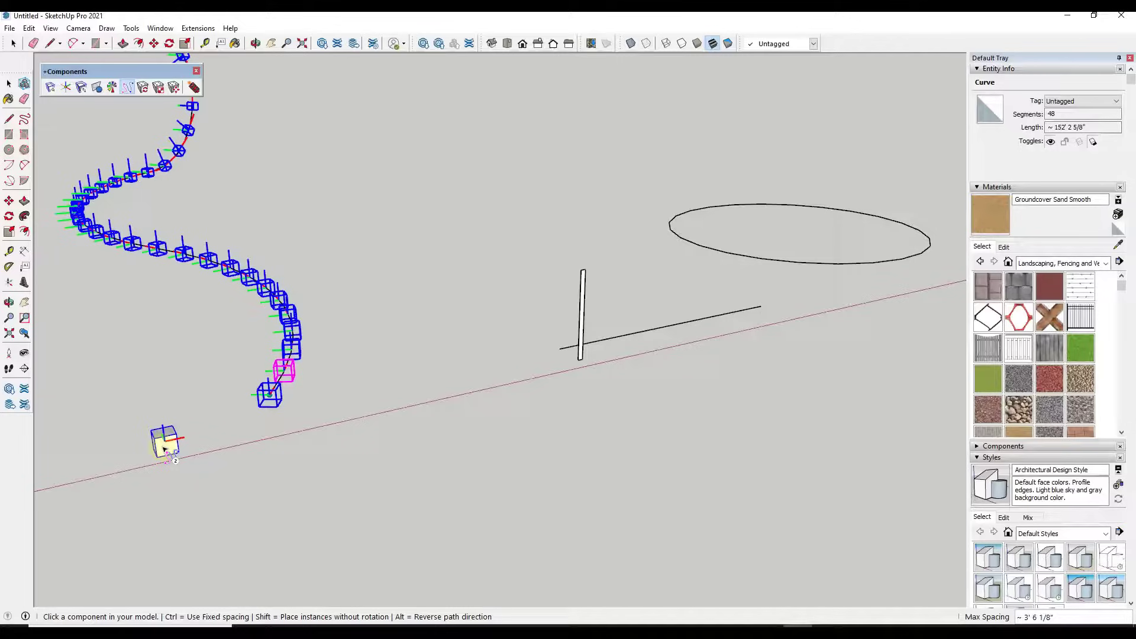
pyautogui.click(290, 372)
pyautogui.scroll(3, 302, 388)
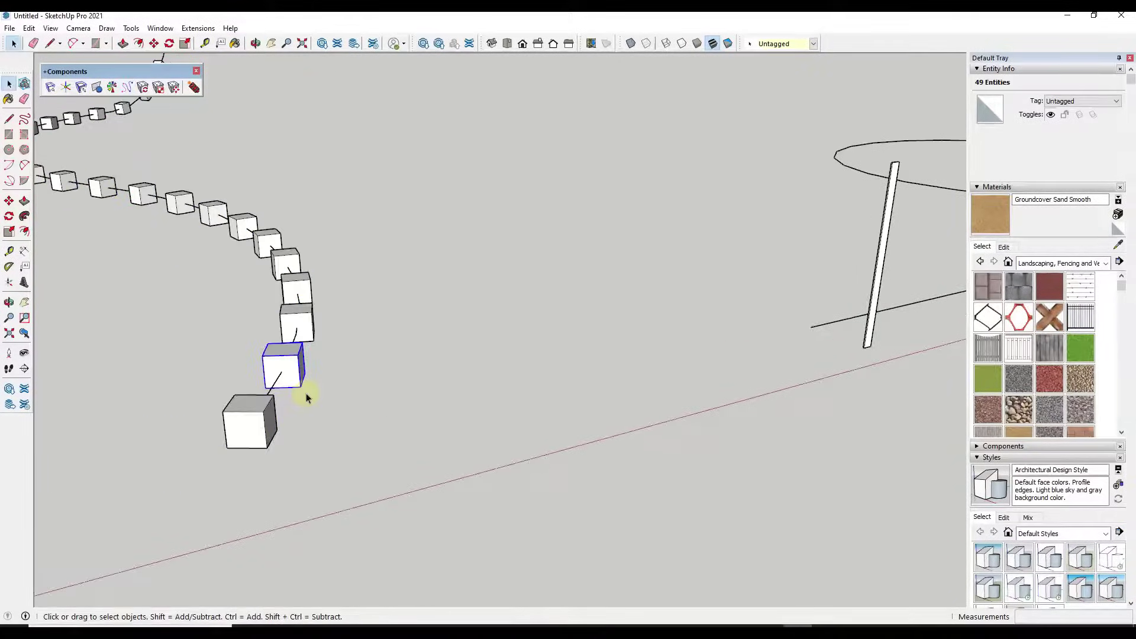
pyautogui.moveTo(307, 393); pyautogui.dragTo(303, 343, button='middle')
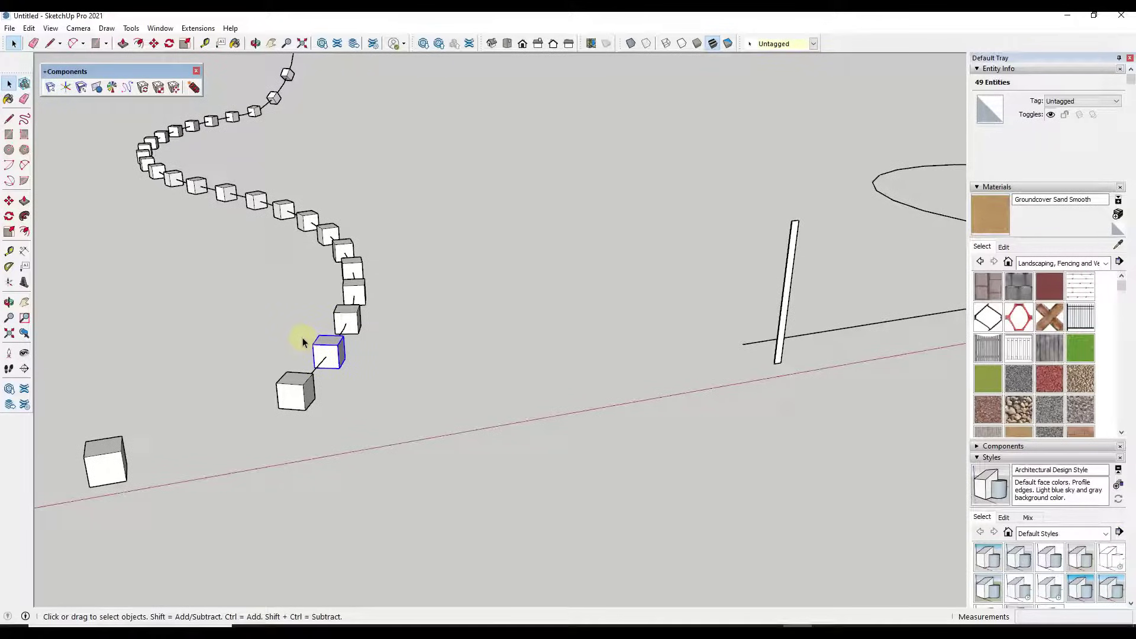
pyautogui.moveTo(449, 325); pyautogui.dragTo(959, 220, button='middle')
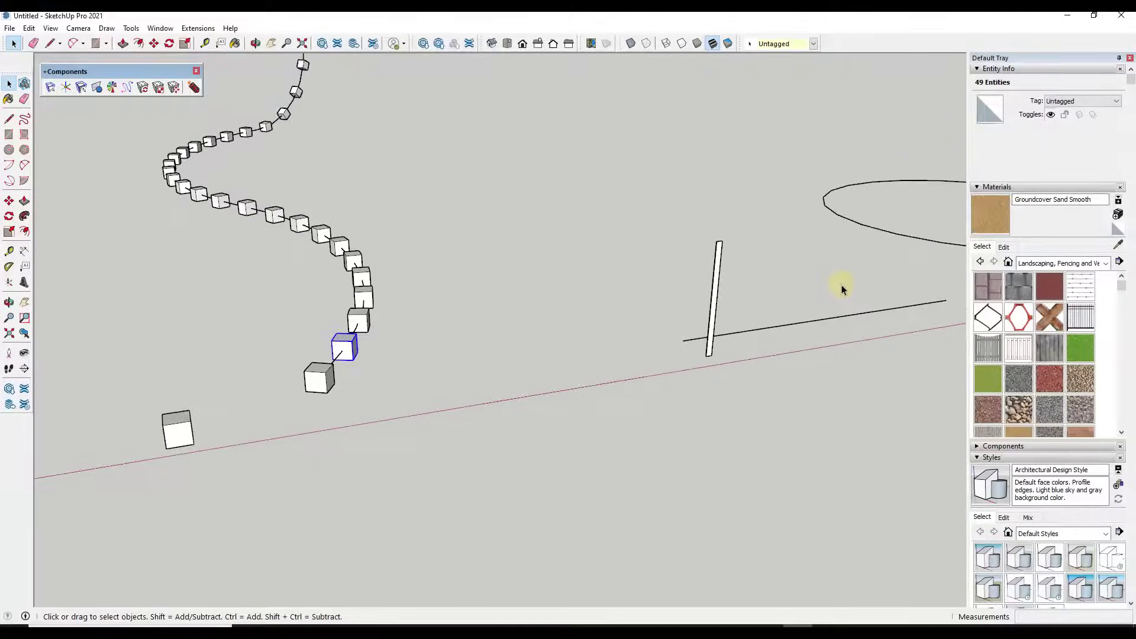
pyautogui.moveTo(842, 286); pyautogui.dragTo(636, 299, button='middle')
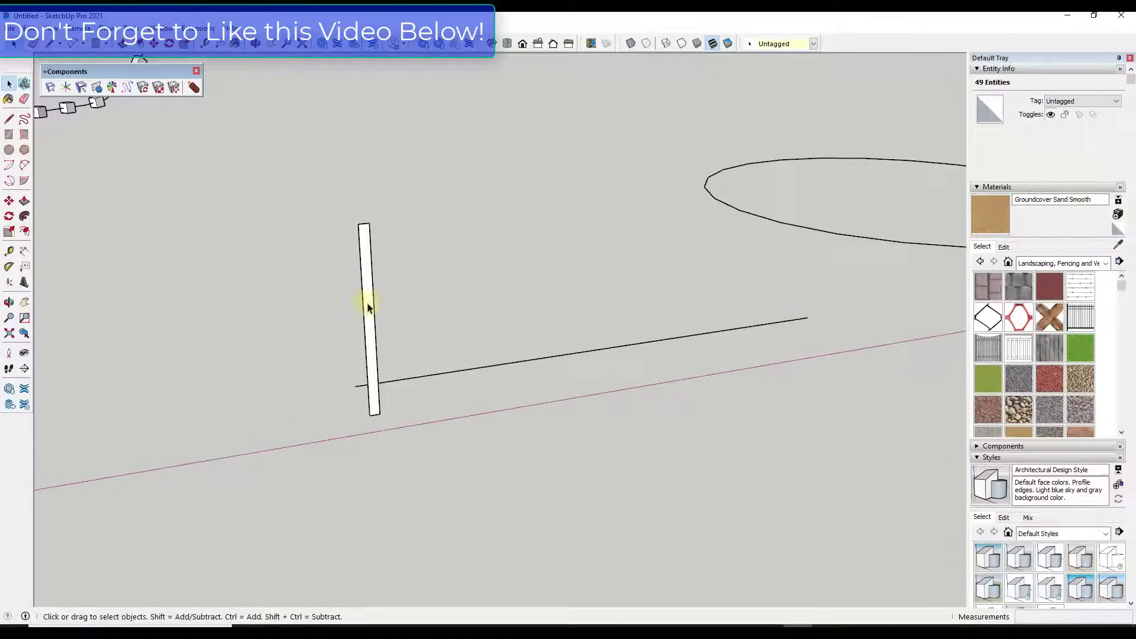
# Select the straight 17' 1 15/16" edge beside the post as the fence path.
pyautogui.click(378, 288)
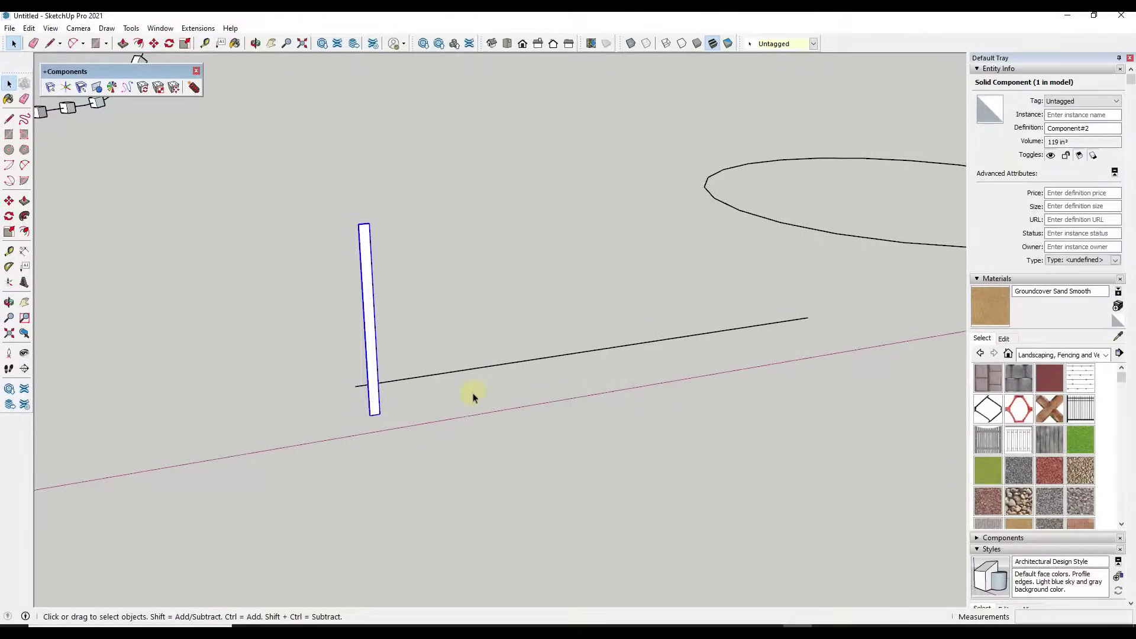
pyautogui.click(500, 367)
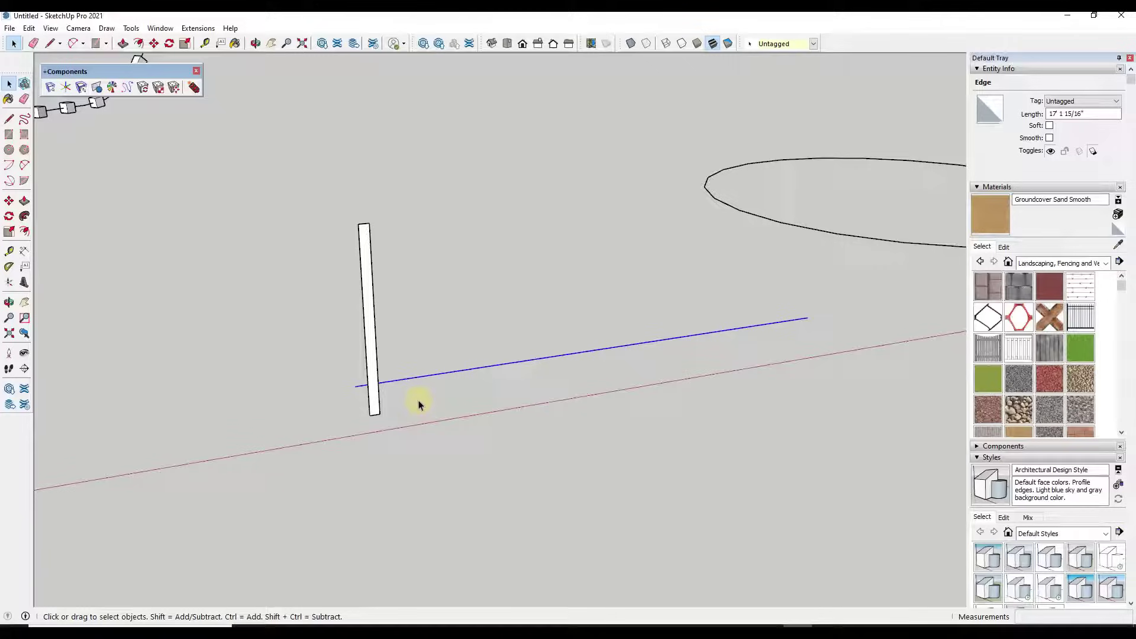
pyautogui.scroll(1, 391, 371)
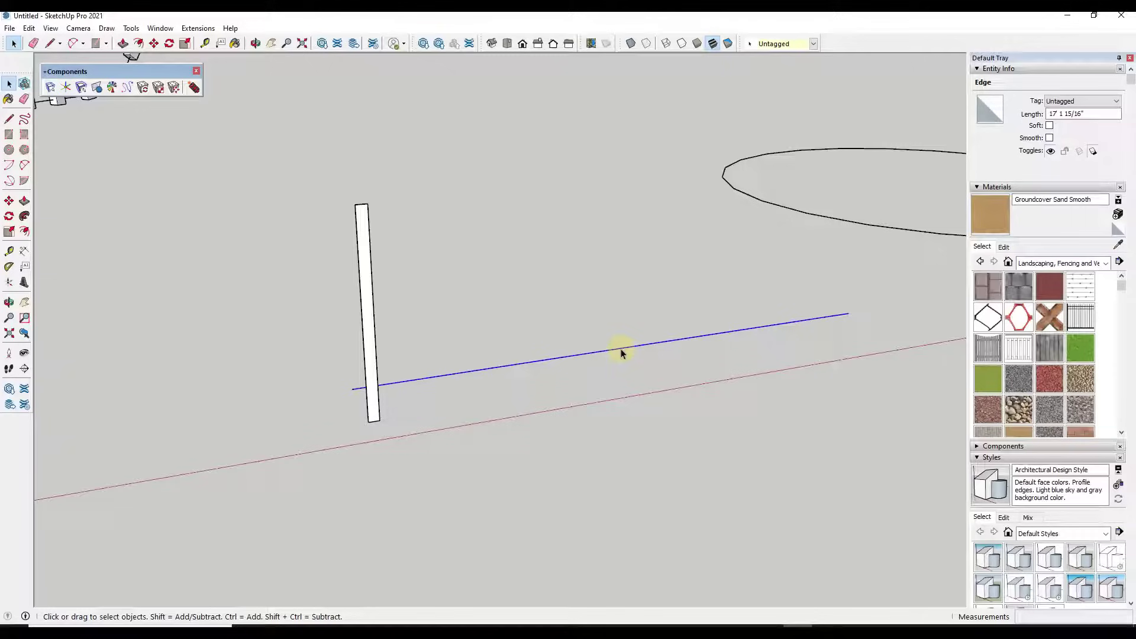
# Path Array the post along the straight edge with close spacing to form a fence.
pyautogui.click(128, 89)
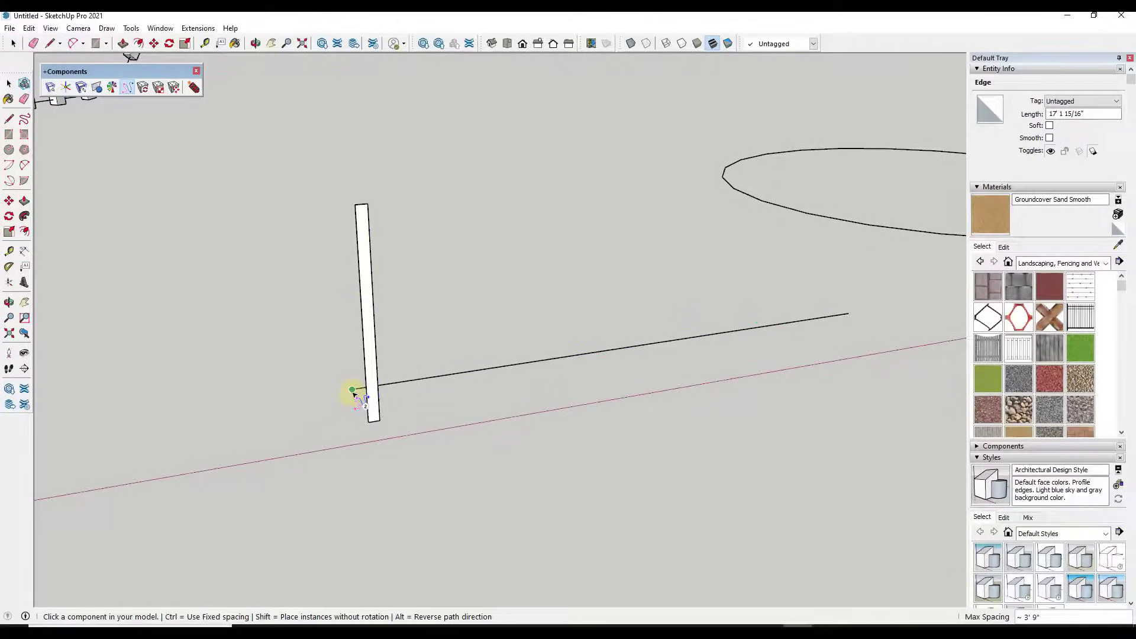
pyautogui.click(376, 422)
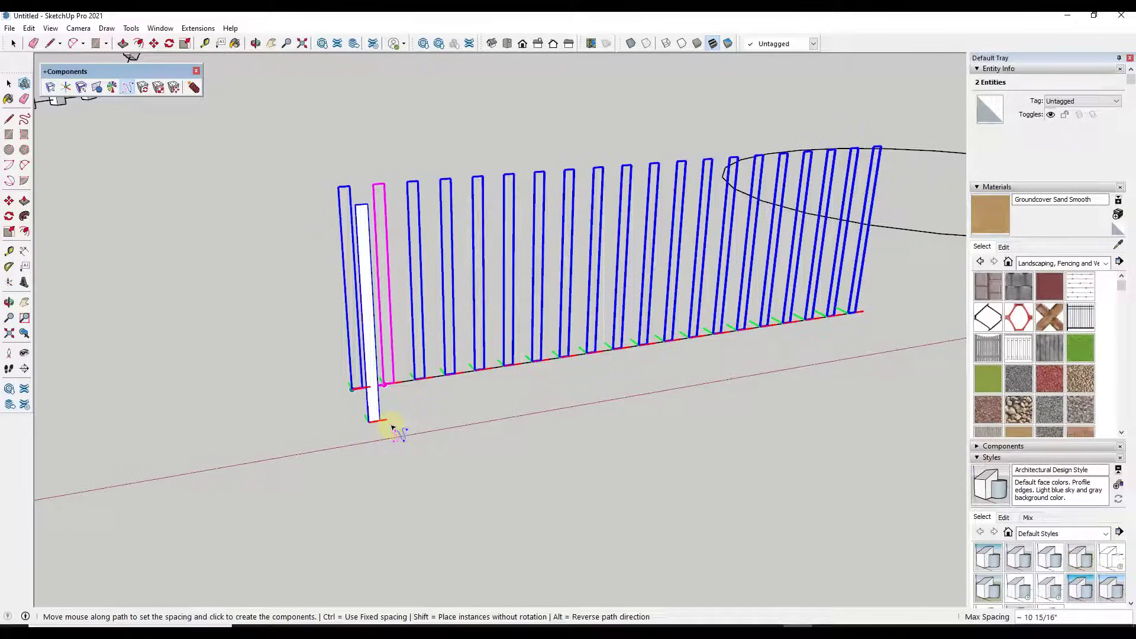
pyautogui.click(393, 428)
pyautogui.moveTo(388, 296); pyautogui.dragTo(325, 385, button='middle')
pyautogui.scroll(-5, 261, 377)
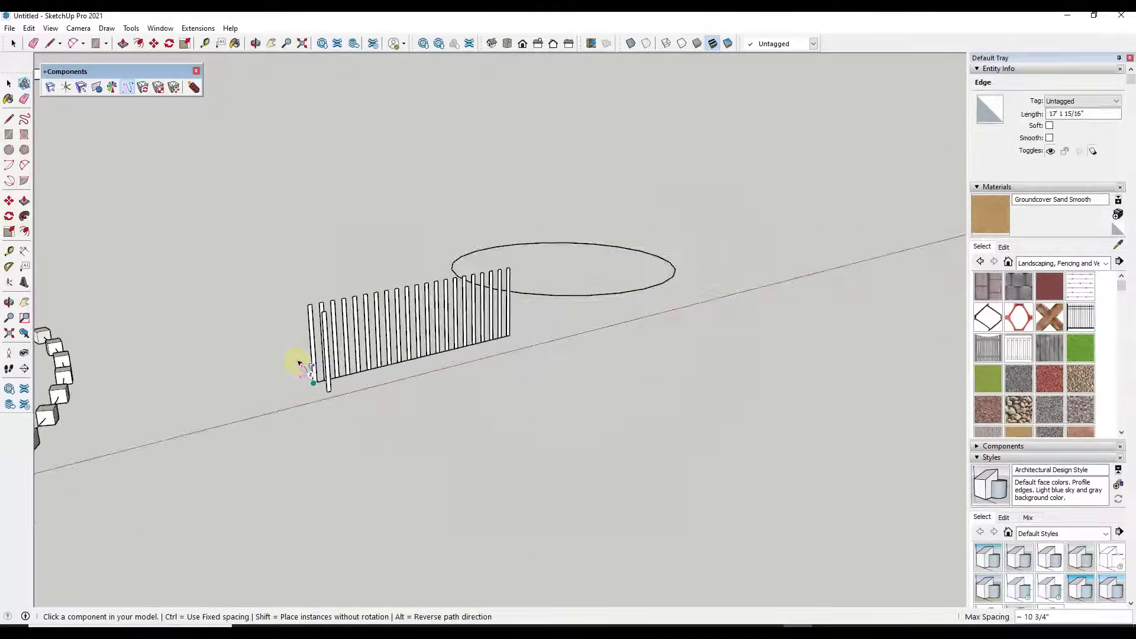